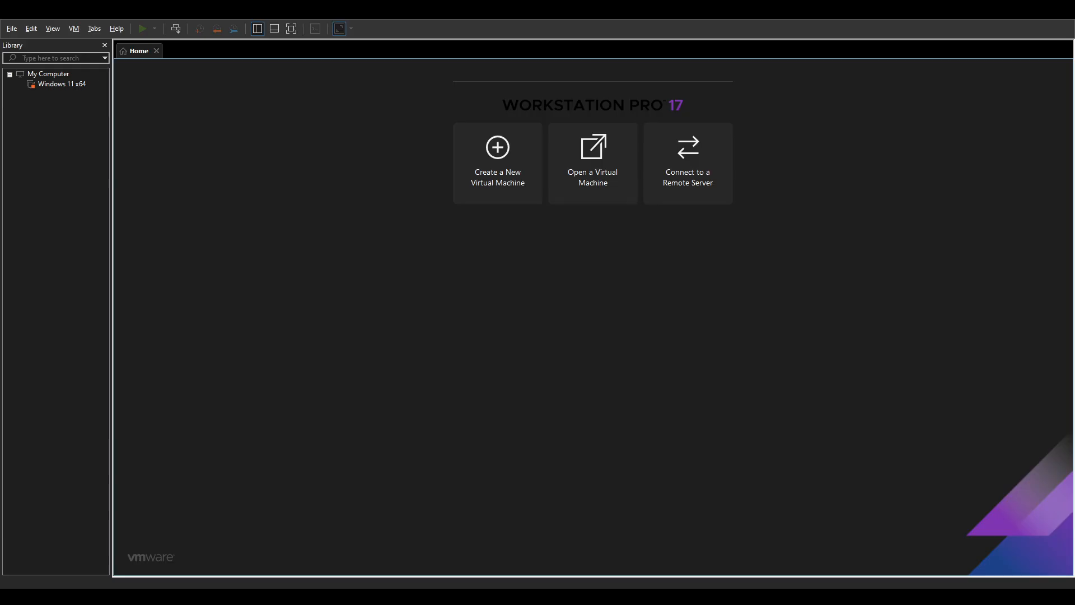
Delete the old Windows 11 x64 virtual machine from the Library.
left_click(62, 85)
double_click(45, 86)
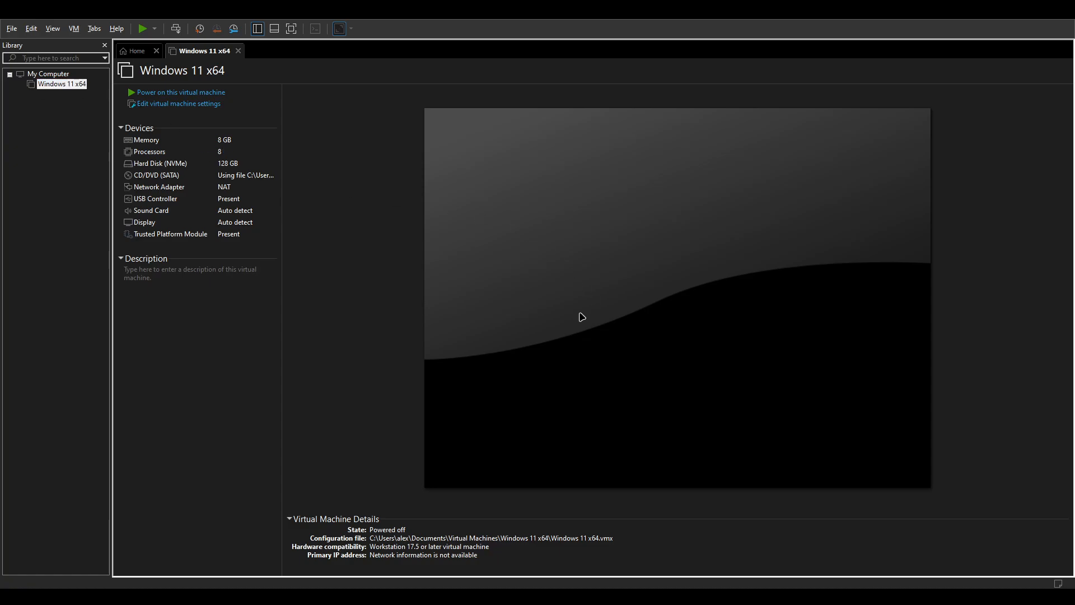
key("Delete")
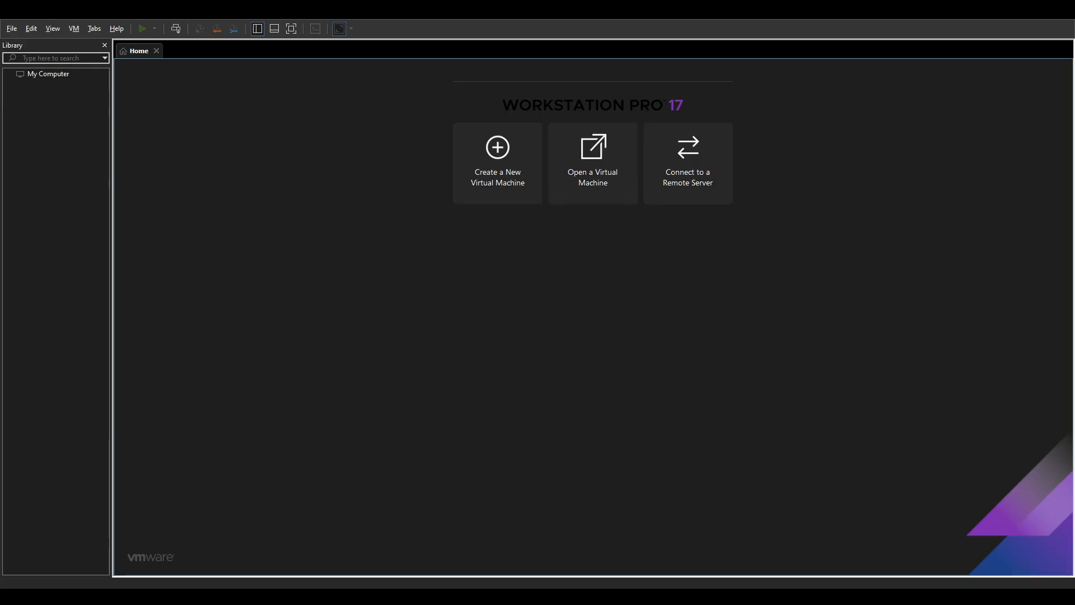
key("alt+Tab")
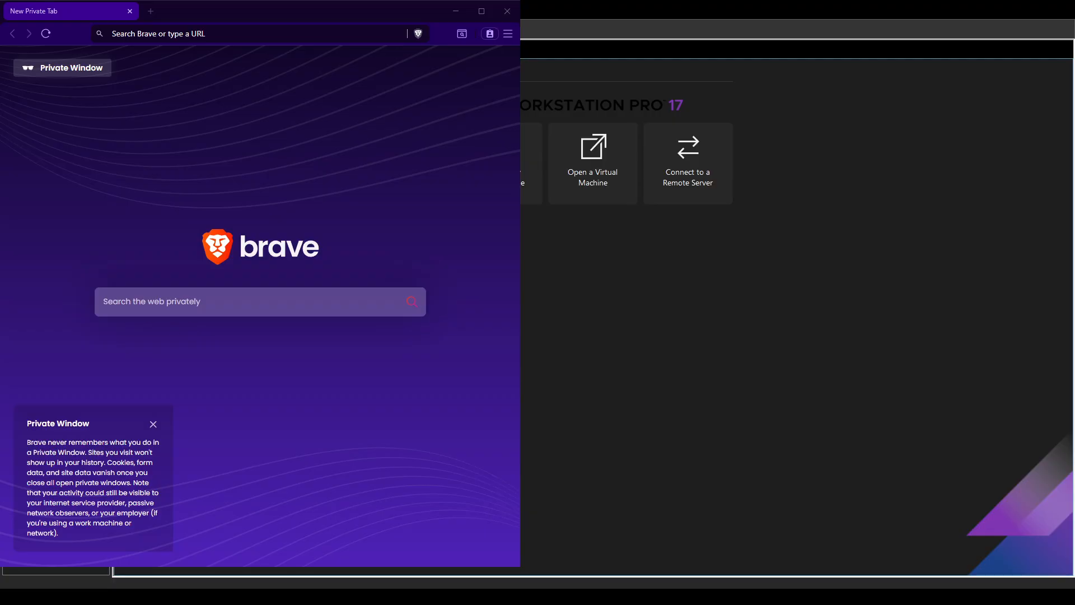
Search the web for 'windows 11 iso' and go to Microsoft's Download Windows 11 page.
left_click(202, 31)
type("windows")
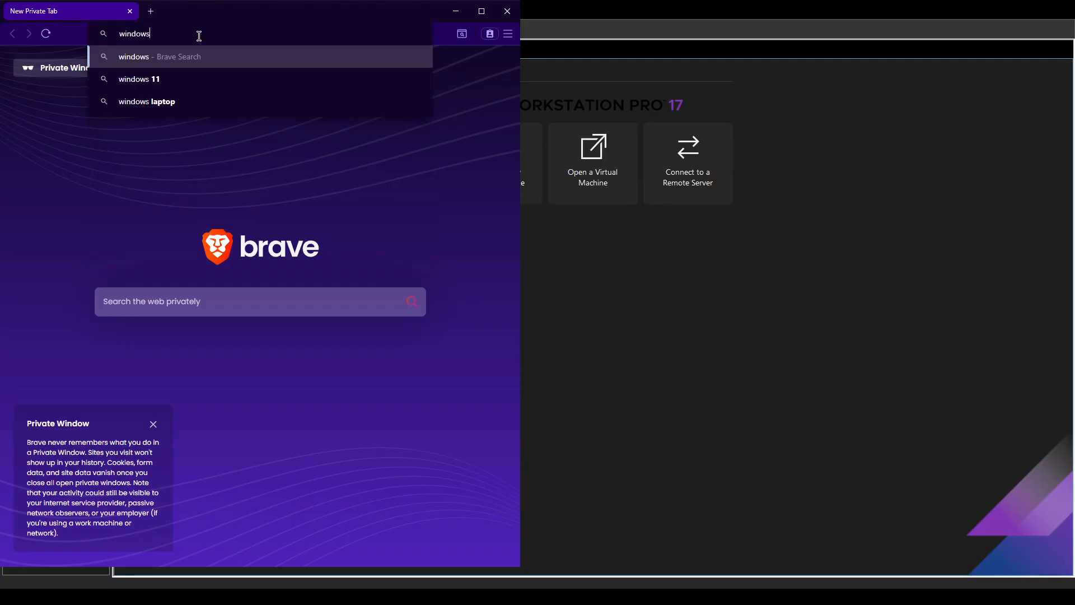
type(" 11 iso")
key("Return")
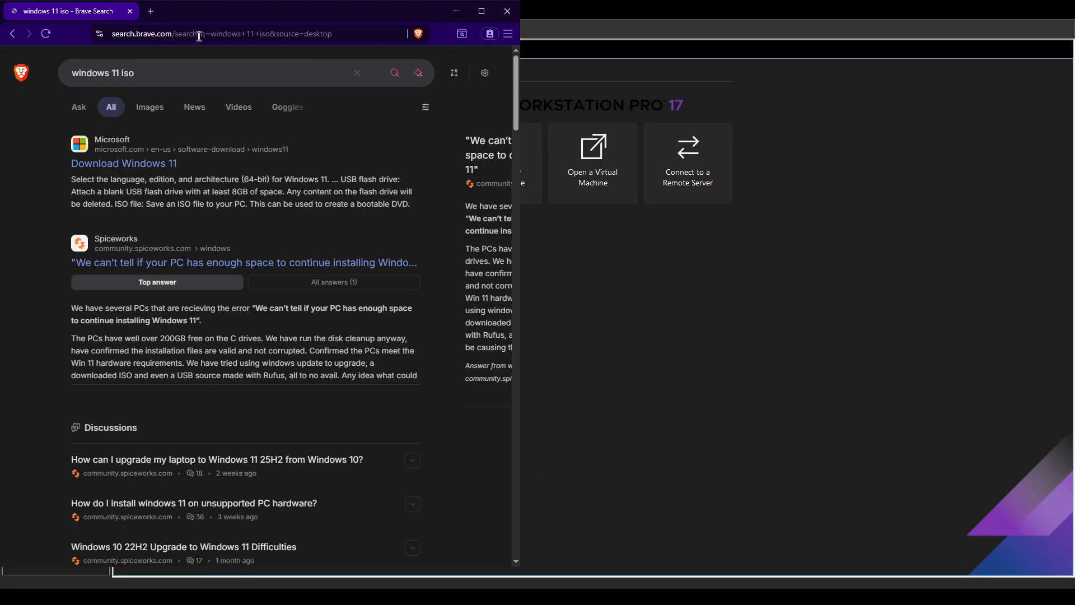
left_click(177, 163)
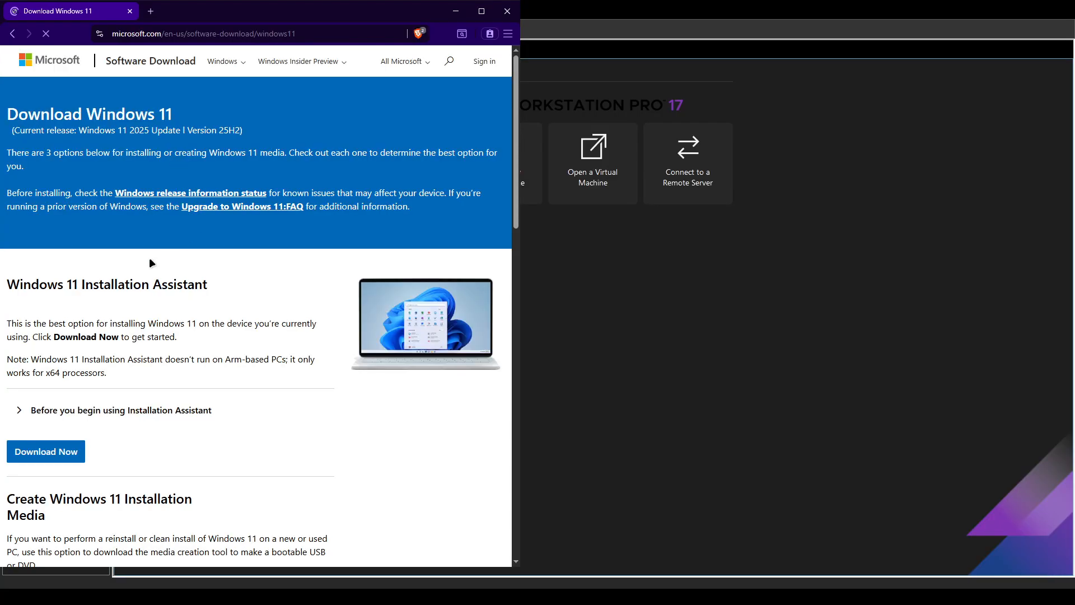
Select the multi-edition x64 ISO with English (United States) as the product language.
scroll(117, 360, "down", 10)
left_click(60, 284)
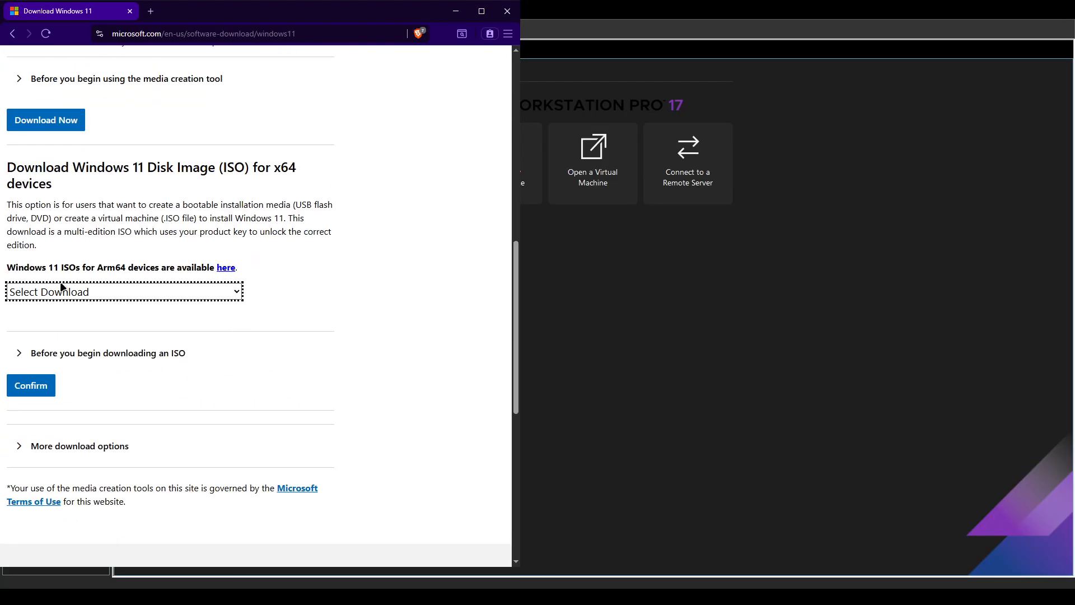
left_click(134, 320)
left_click(32, 384)
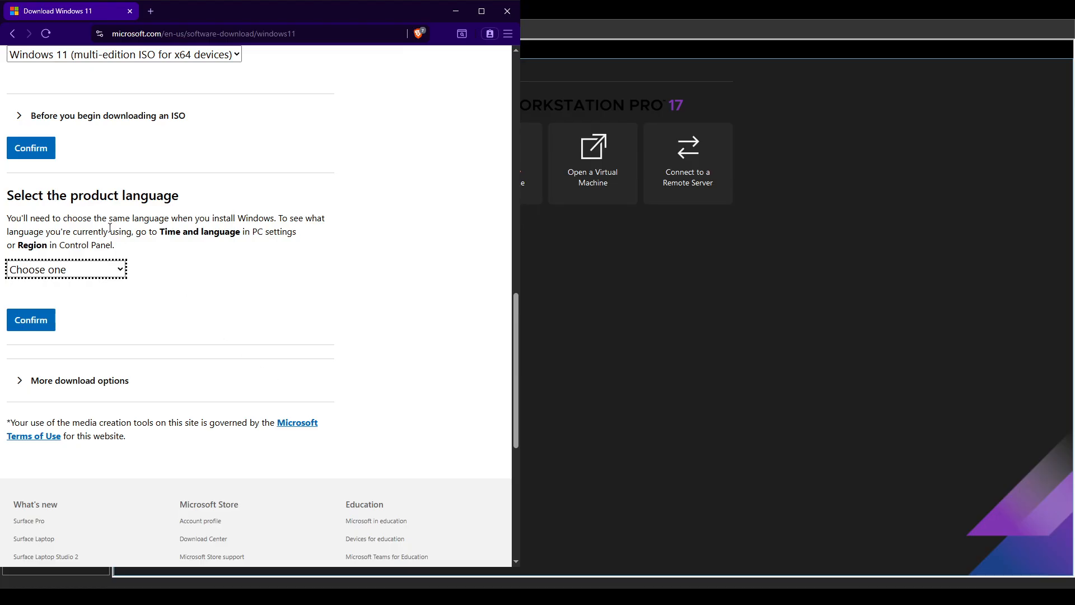
left_click(75, 315)
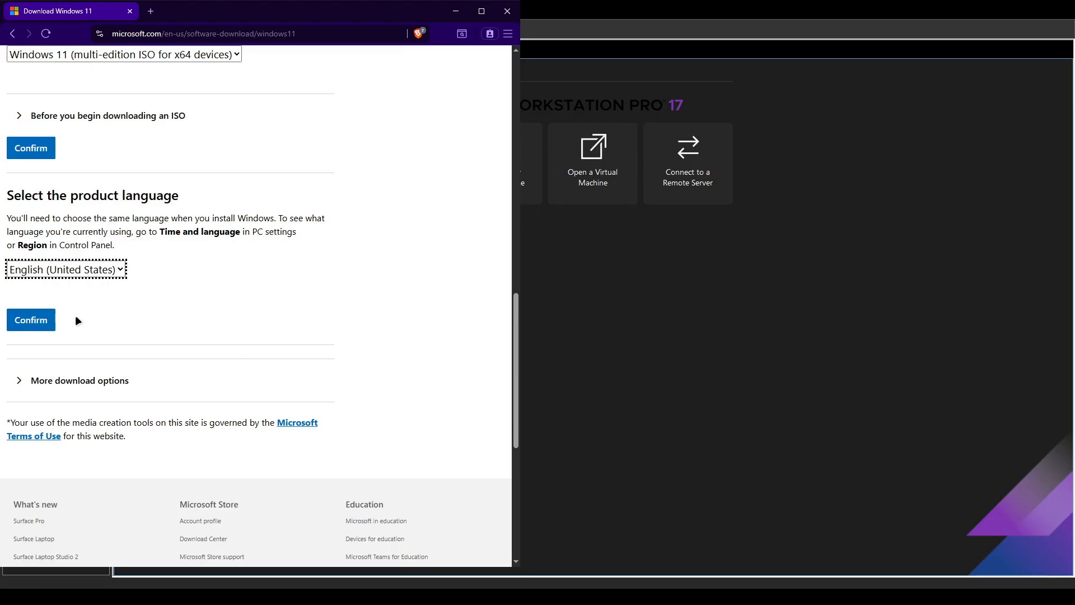
left_click(28, 319)
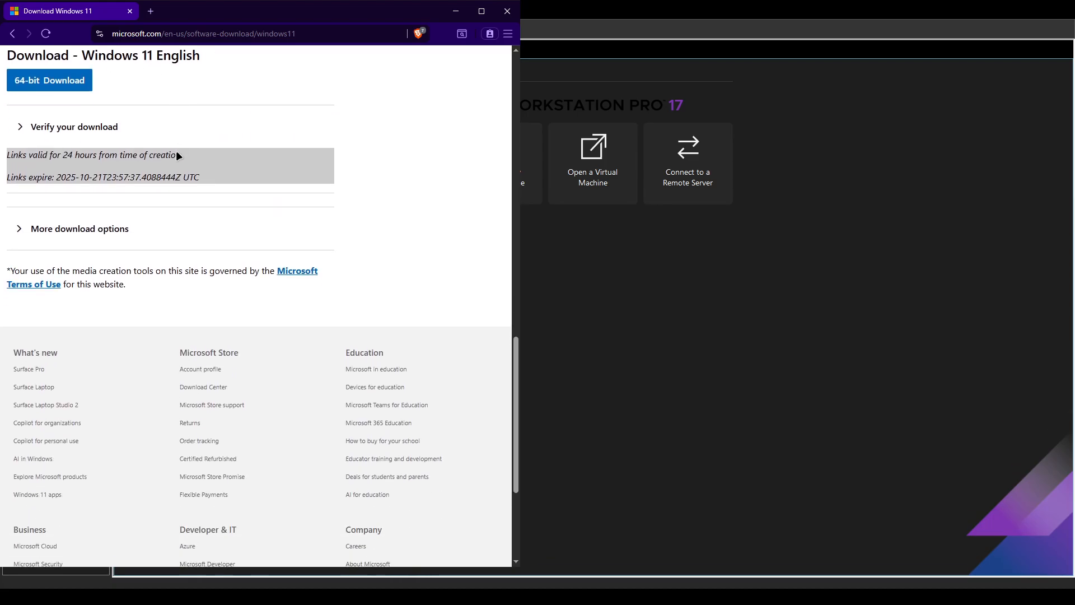
Start the 64-bit Windows 11 ISO download and check its progress.
scroll(168, 112, "up", 6)
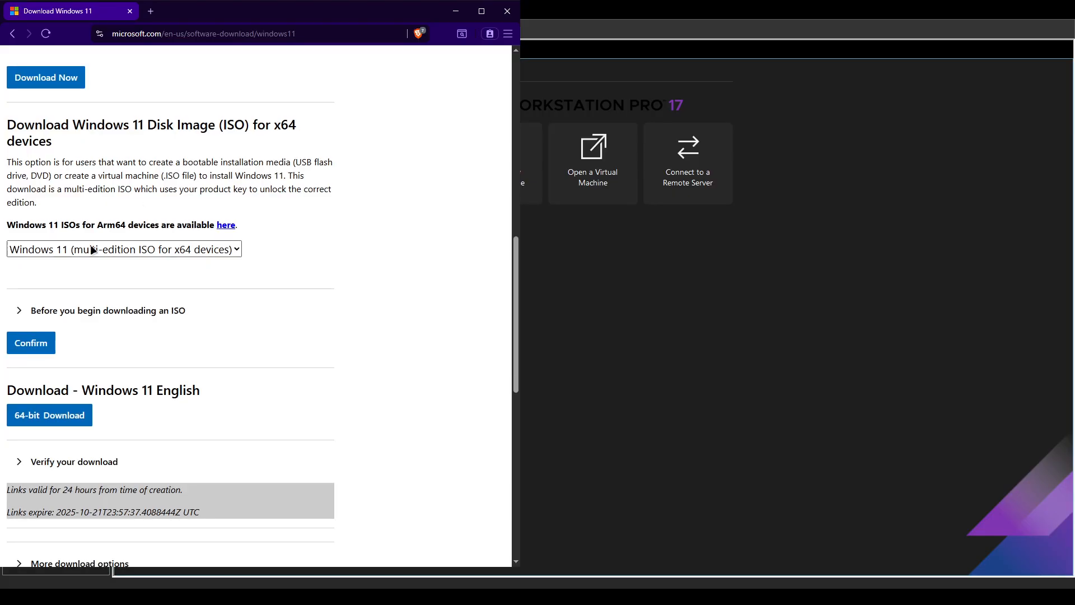
scroll(106, 349, "down", 3)
left_click_drag(17, 222, 200, 223)
left_click(51, 228)
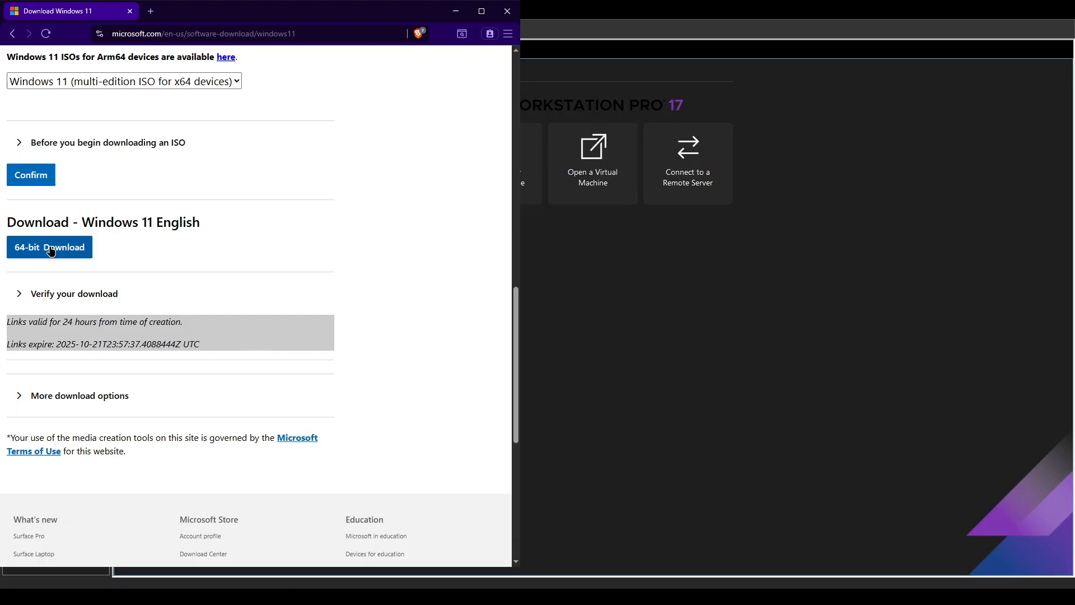
left_click(50, 249)
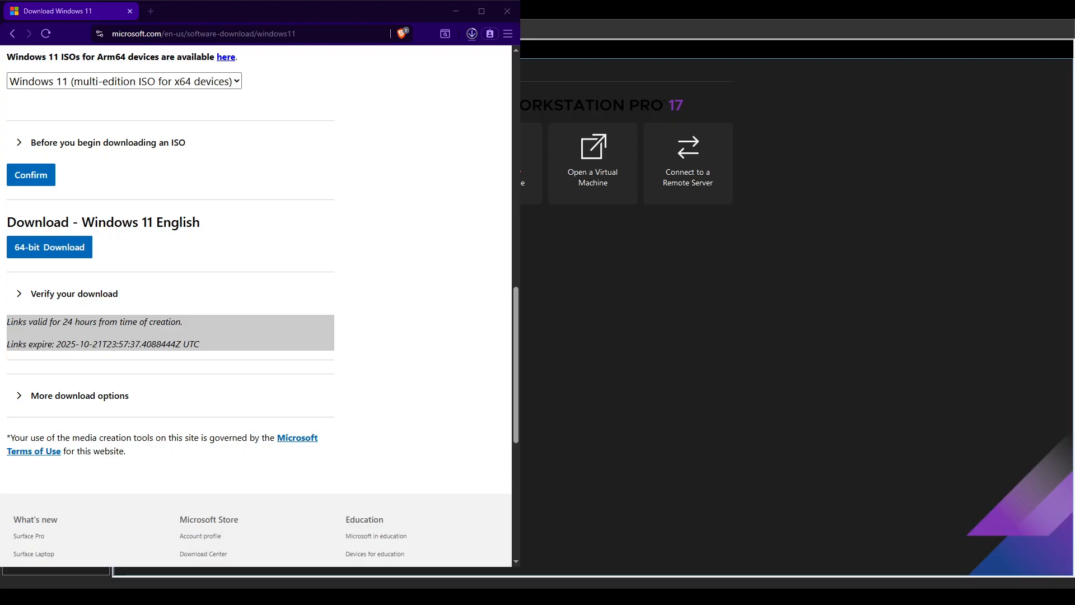
left_click(472, 36)
key("alt+Tab")
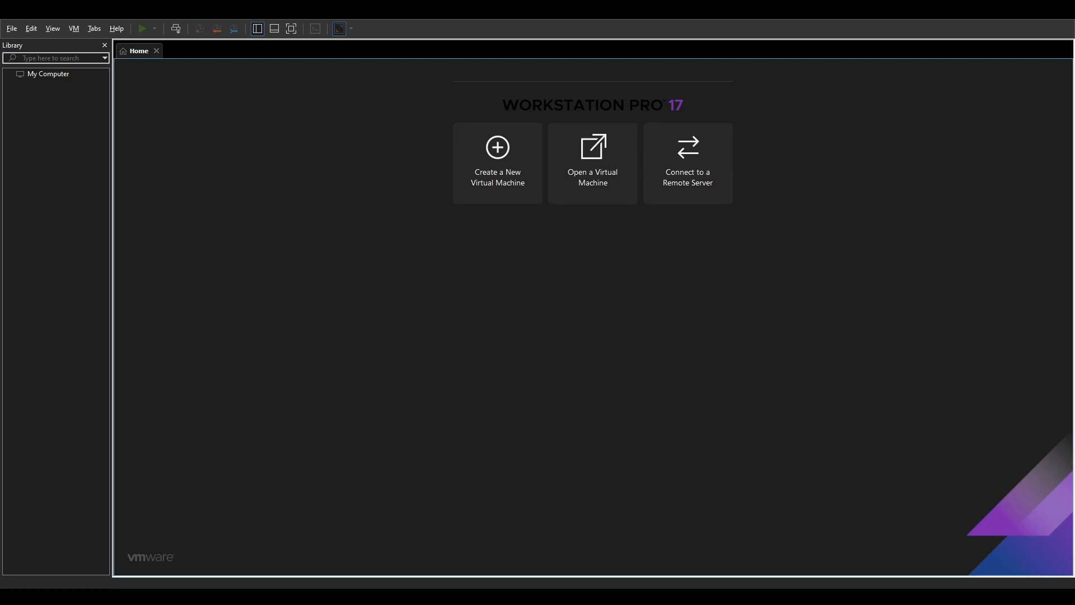
Close Brave and start a Typical new VM from the Windows 11 ISO, named 'Windows 11 for youtube'.
key("alt+Tab")
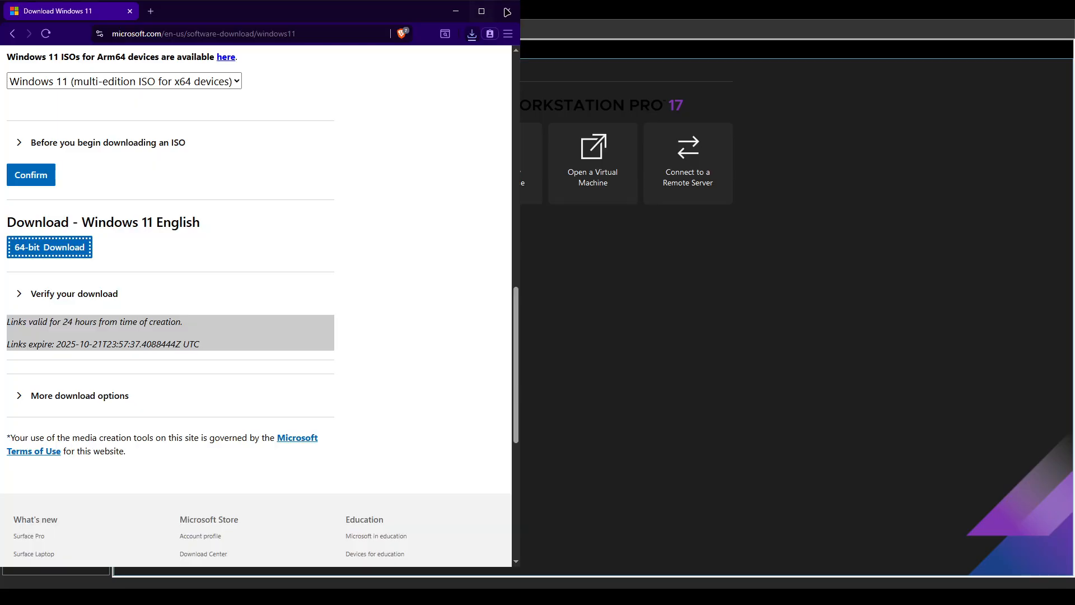
left_click(507, 11)
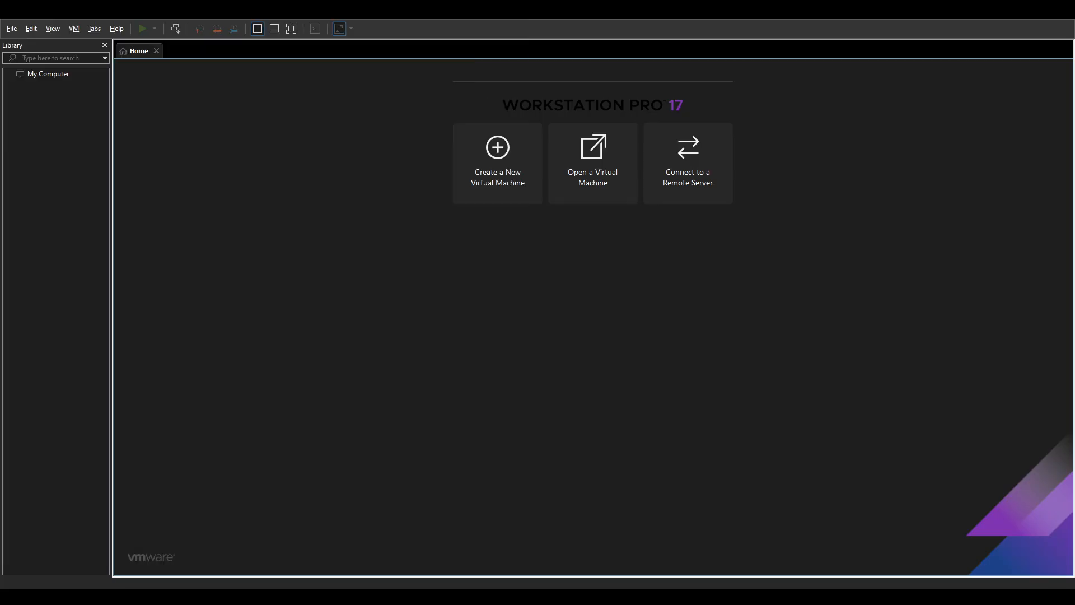
left_click(532, 161)
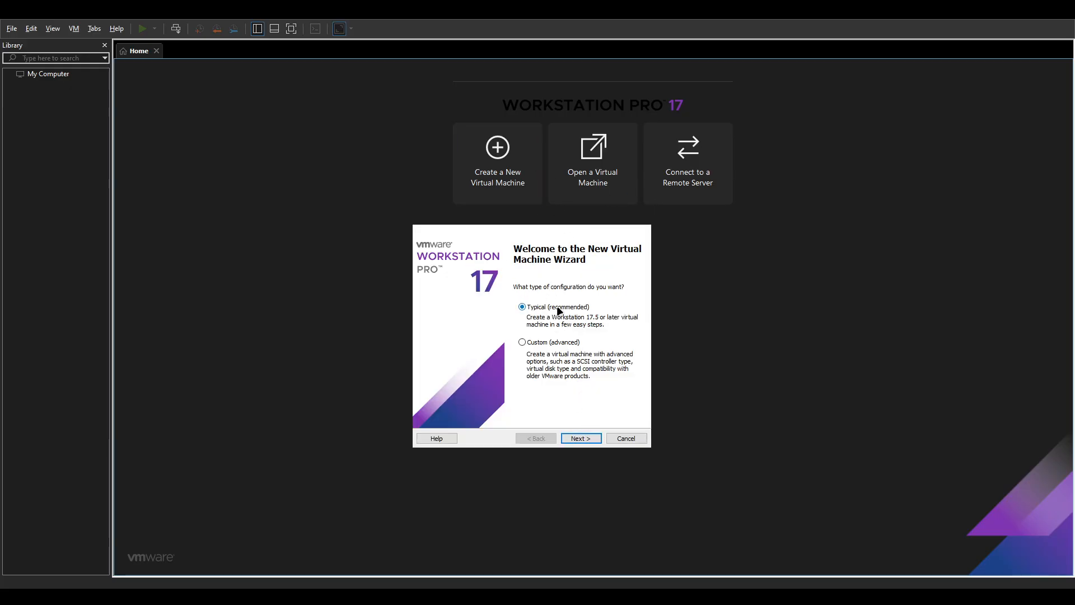
left_click(579, 438)
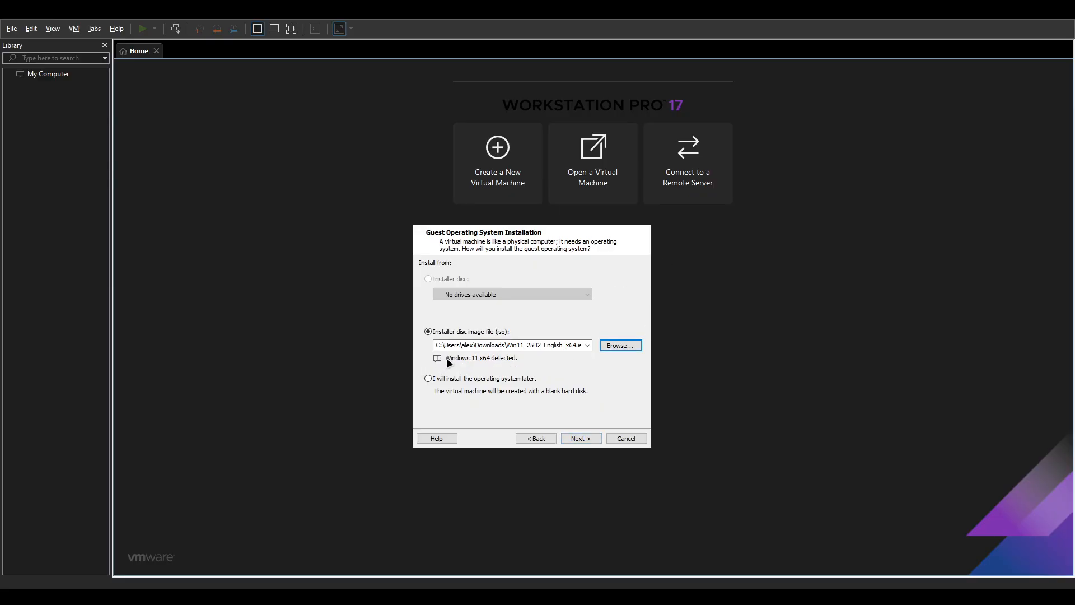
left_click(581, 438)
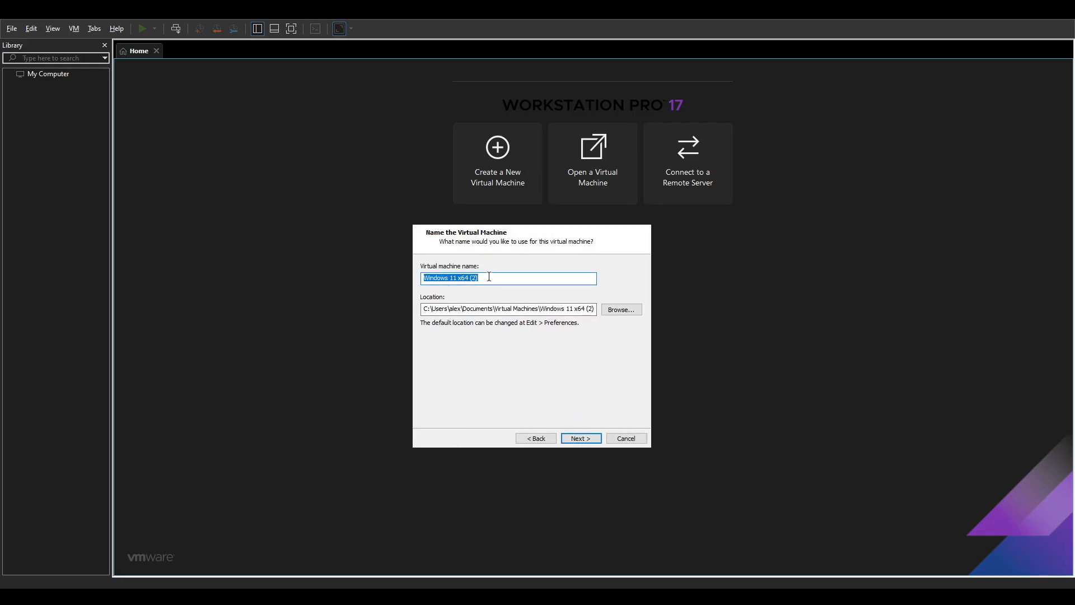
type("Windows 11x")
key("Return")
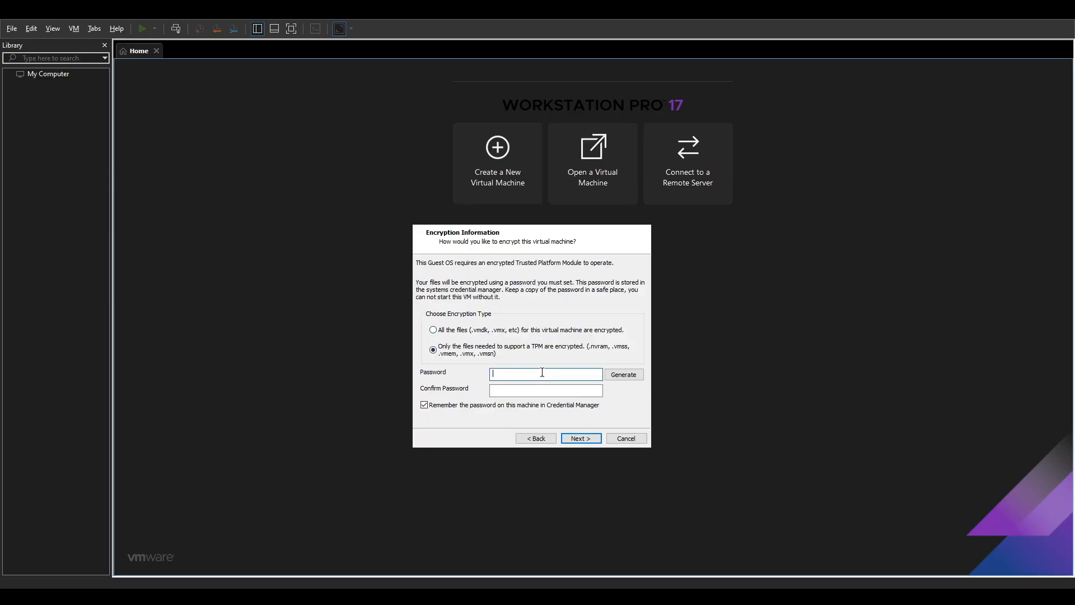
Generate a TPM encryption password, keep the 64 GB split disk, and finish the VM.
left_click(624, 375)
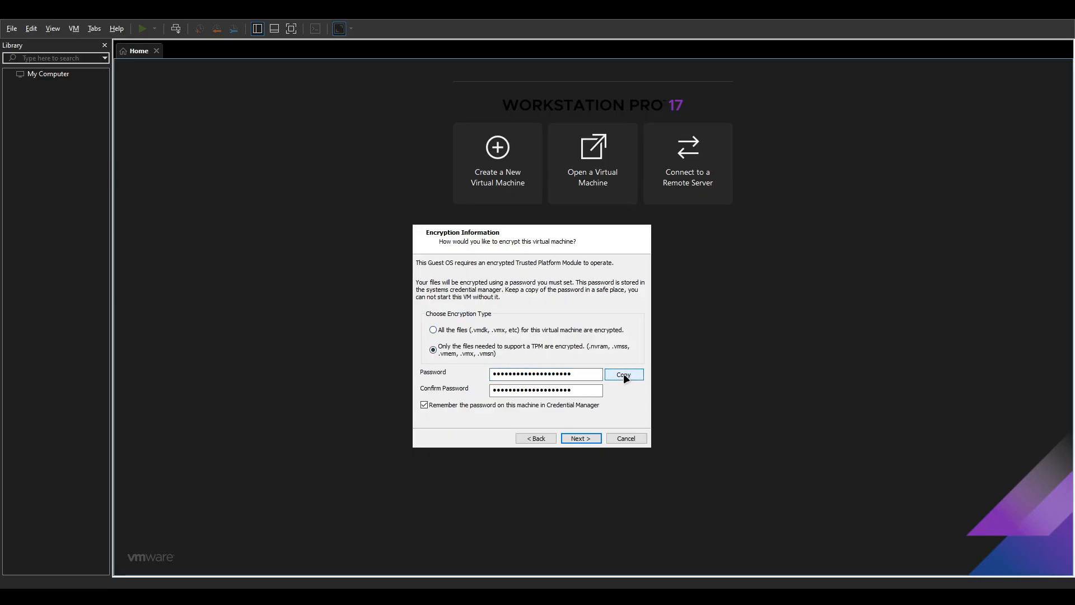
left_click(583, 439)
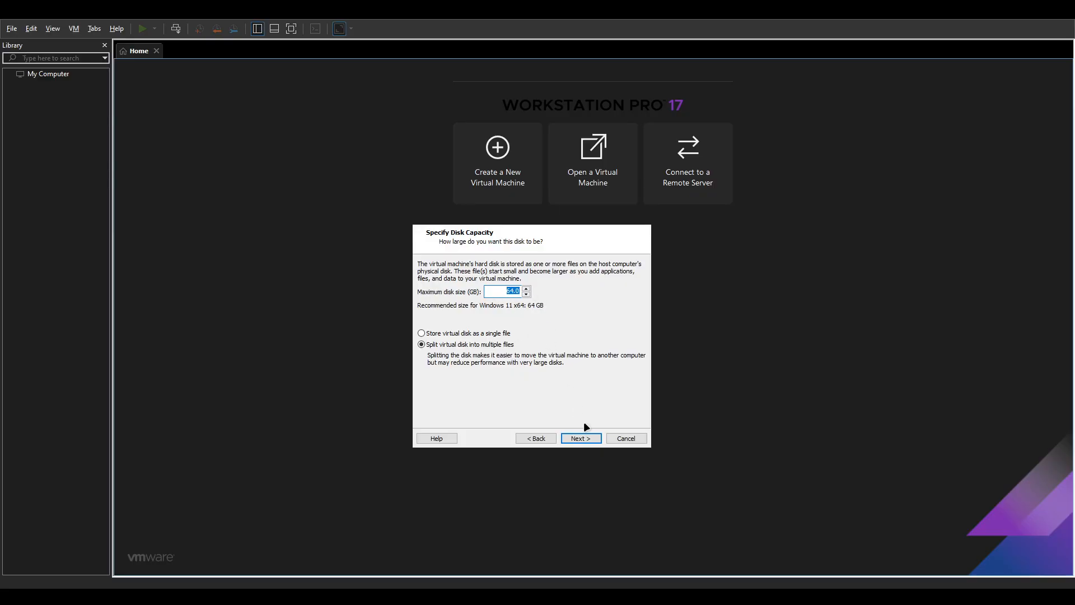
left_click(582, 438)
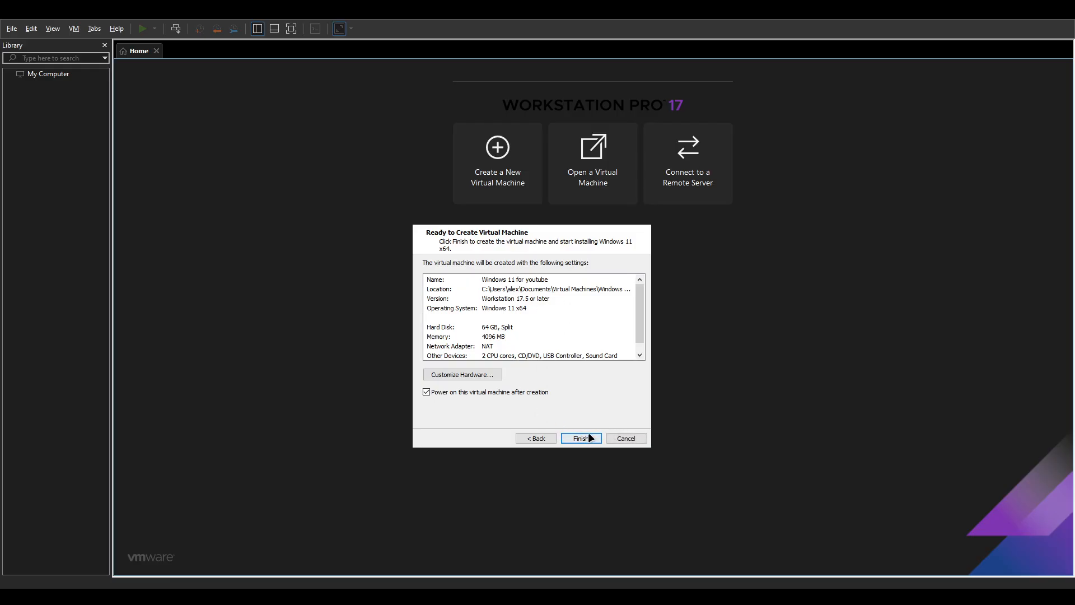
scroll(451, 294, "down", 1)
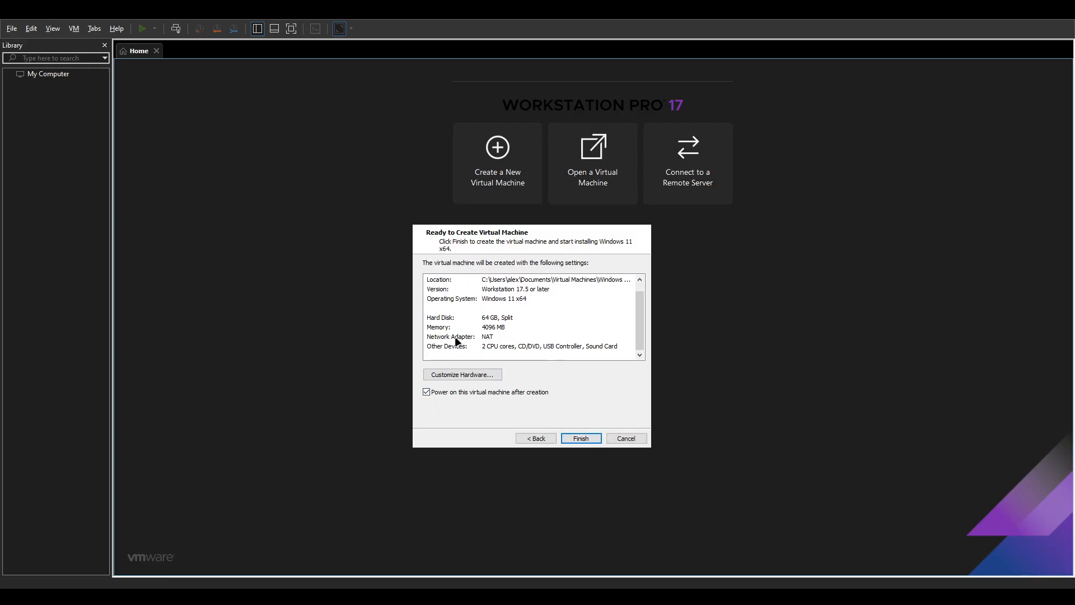
left_click(527, 346)
left_click(599, 439)
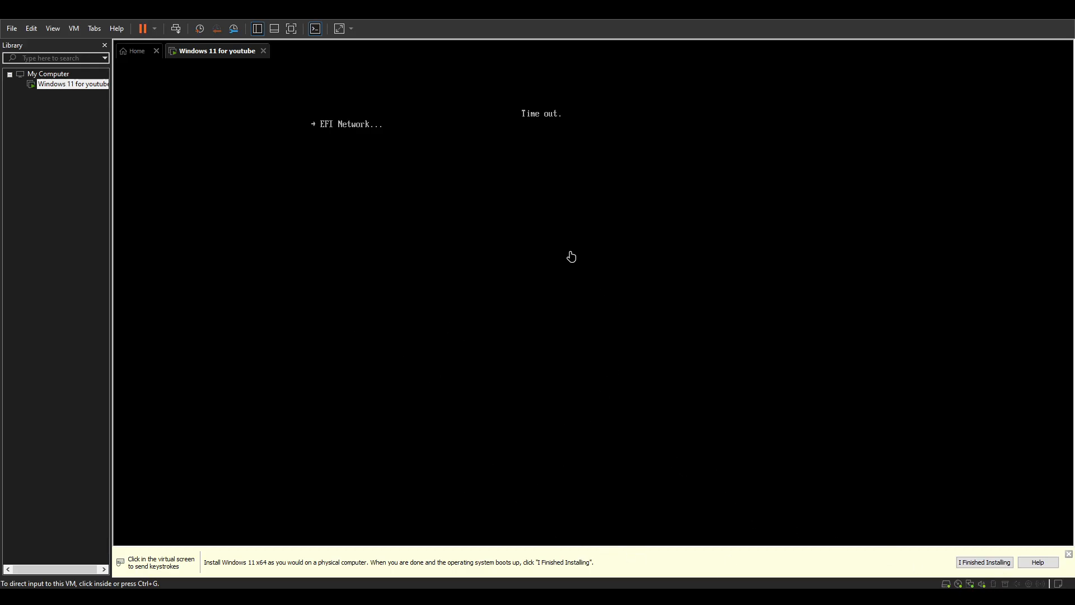
Power off the Windows 11 for youtube VM and open its summary page from the Library.
left_click(137, 52)
left_click(218, 52)
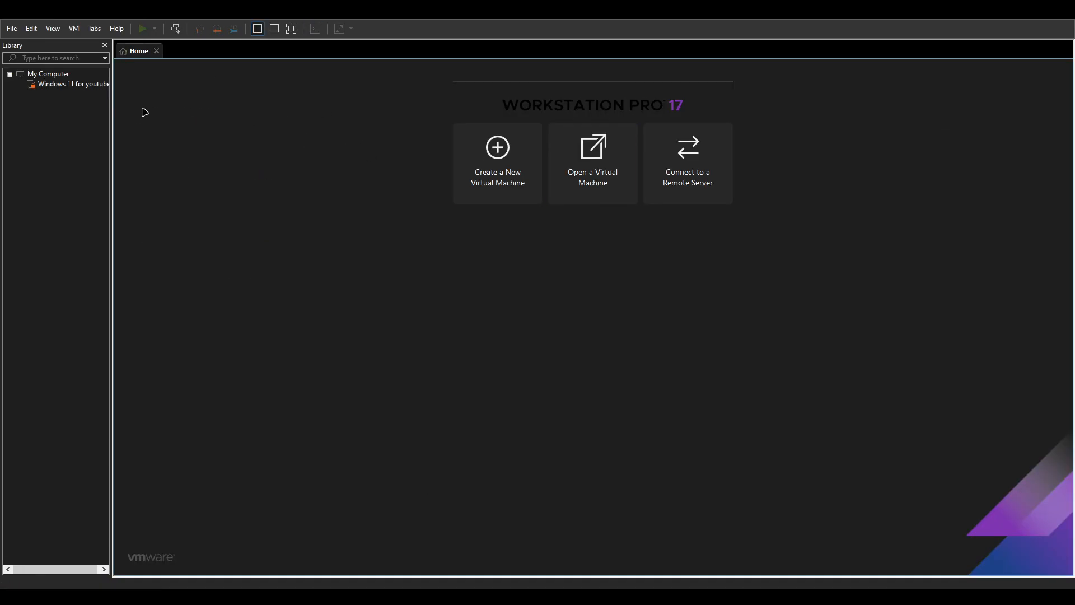
left_click(83, 84)
left_click(45, 94)
left_click(73, 85)
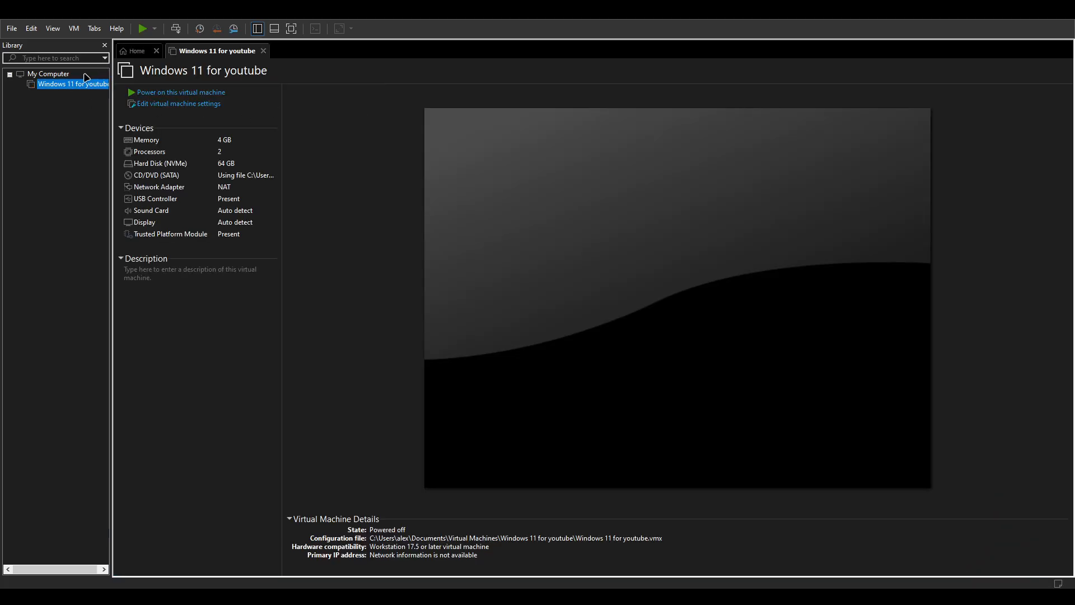
Review the VM's TPM hardware, advanced, access control, snapshot and encryption options, then power it on.
left_click(208, 104)
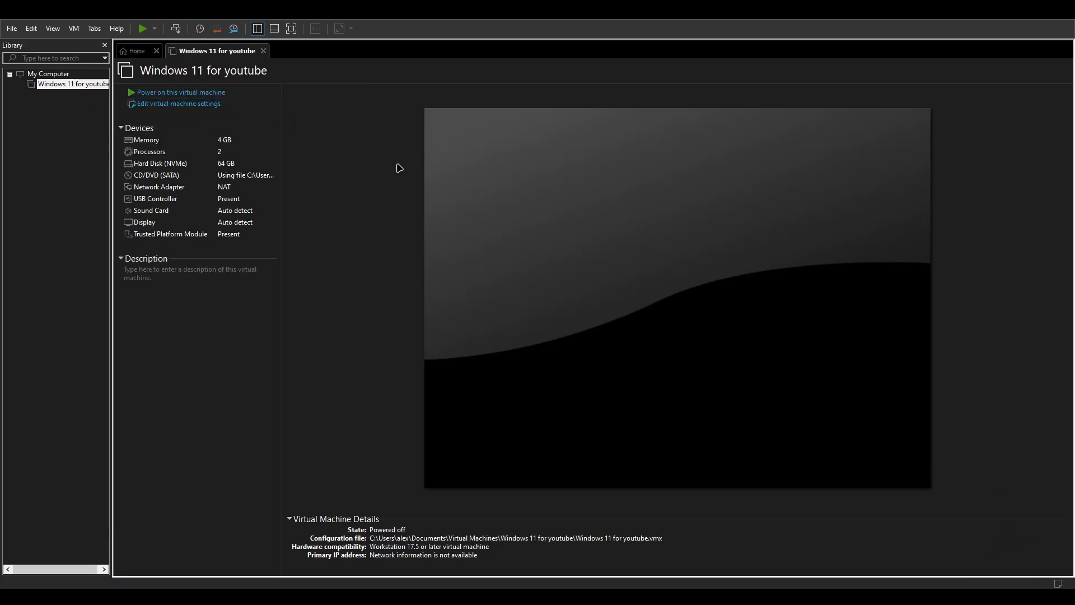
left_click(463, 234)
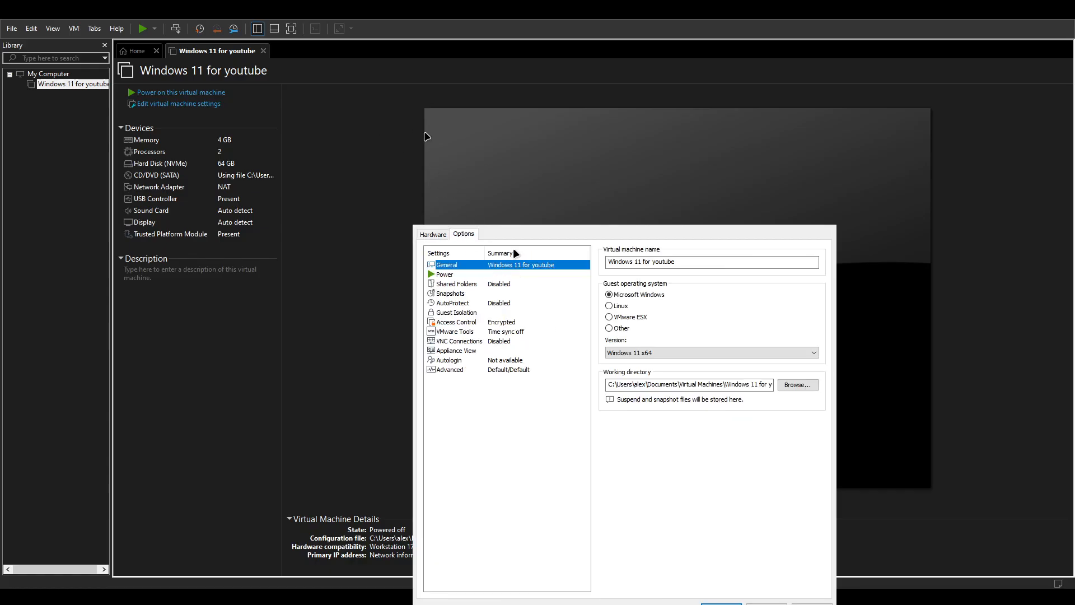
left_click(433, 237)
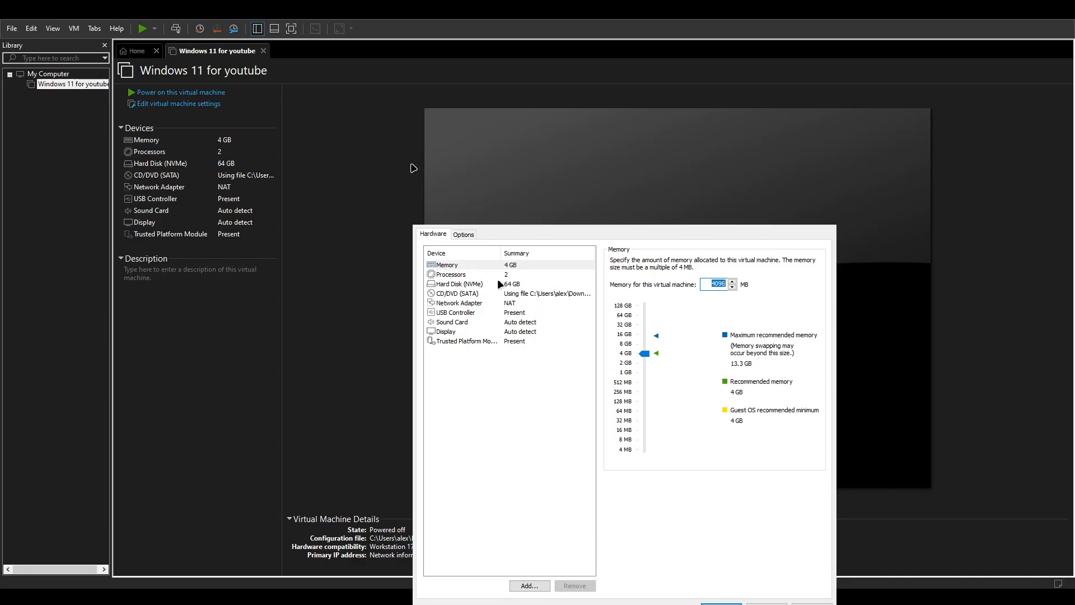
left_click(510, 342)
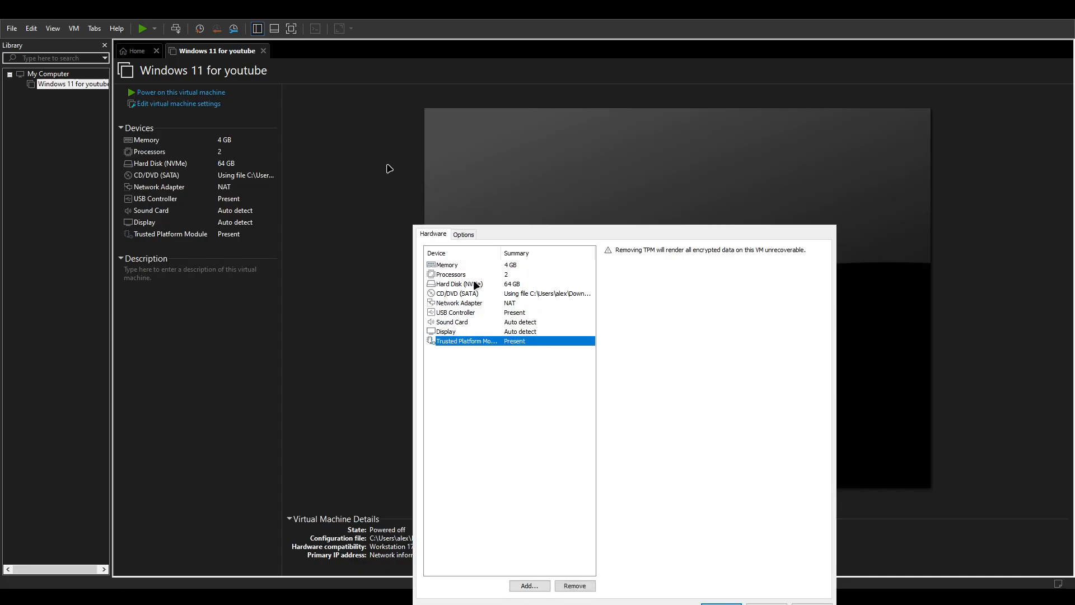
left_click(464, 234)
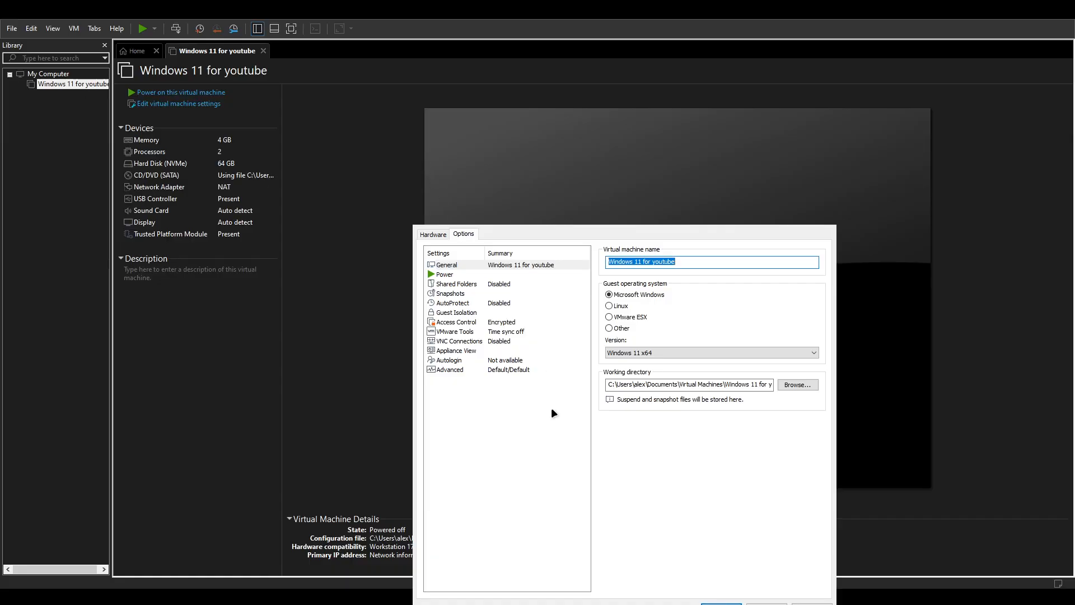
left_click(514, 370)
left_click(513, 322)
left_click(512, 294)
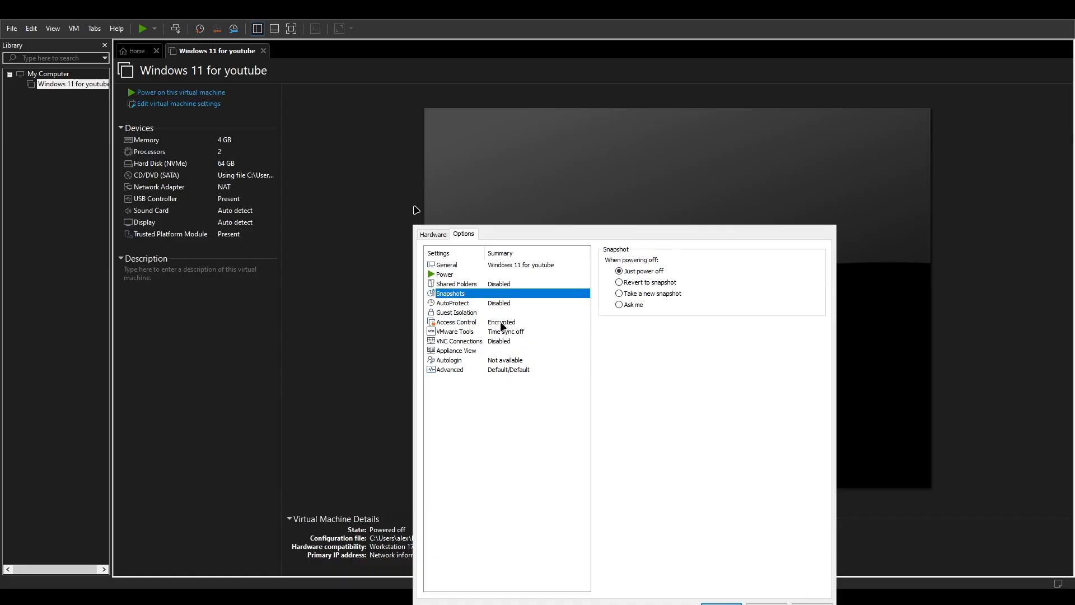
left_click(504, 322)
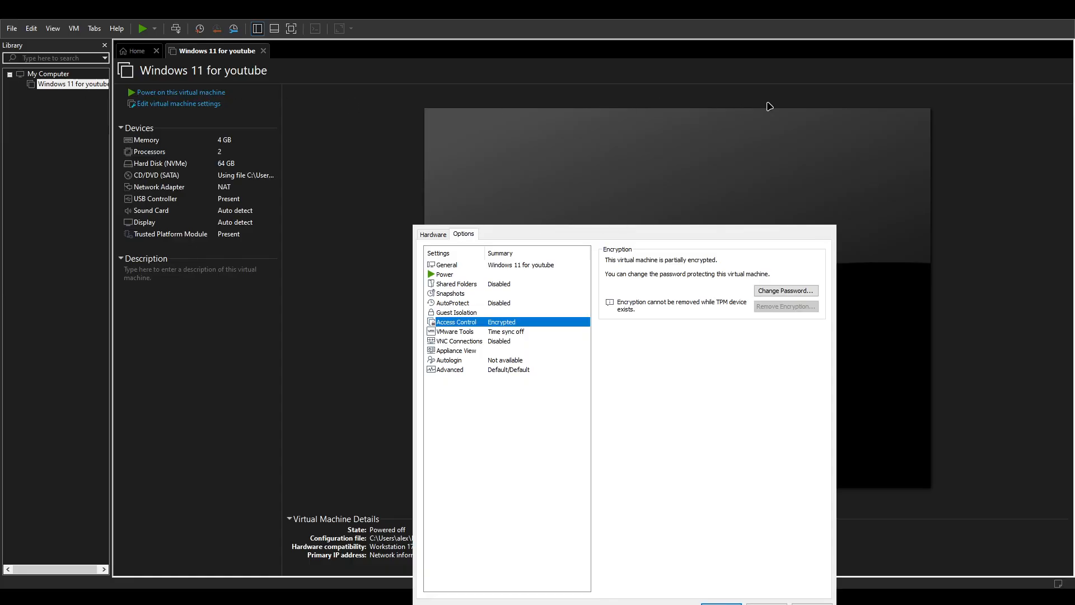
key("Escape")
left_click(207, 93)
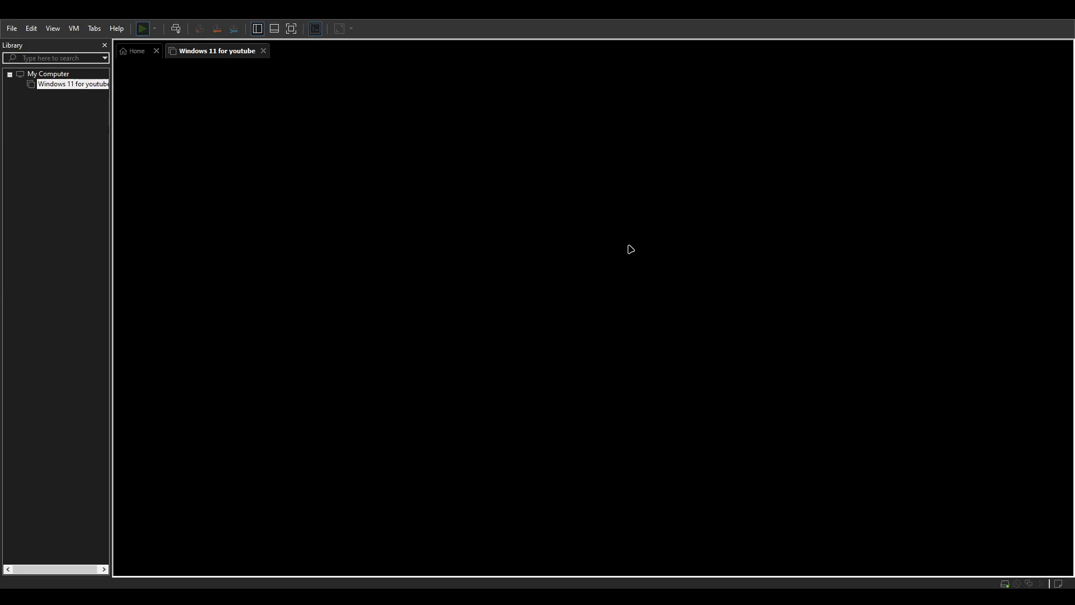
Answer the boot prompt so the VM boots from the Windows 11 installation disc.
left_click(481, 245)
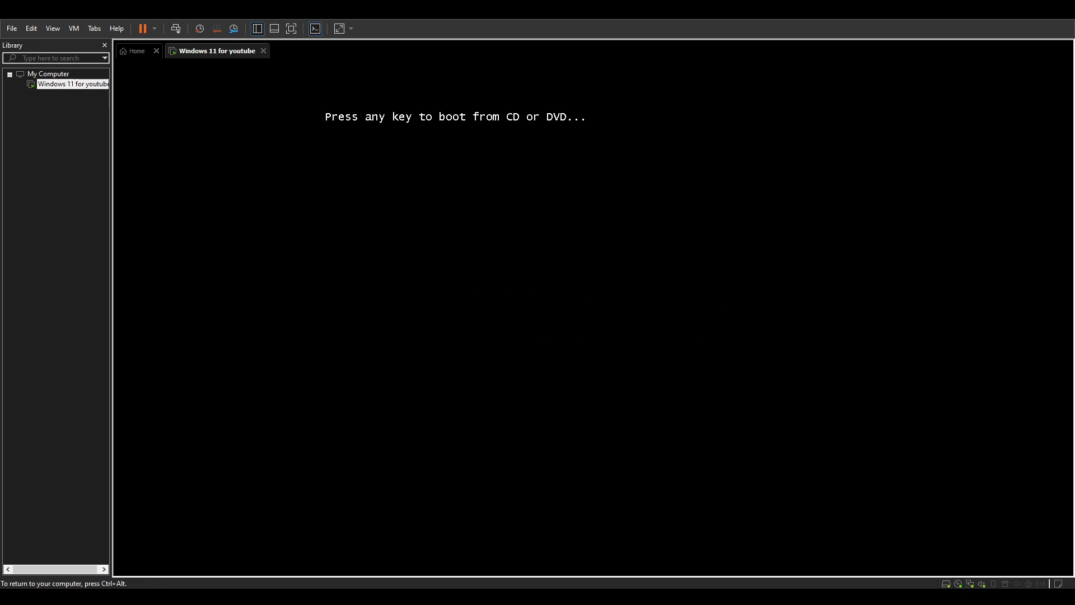
key("Return")
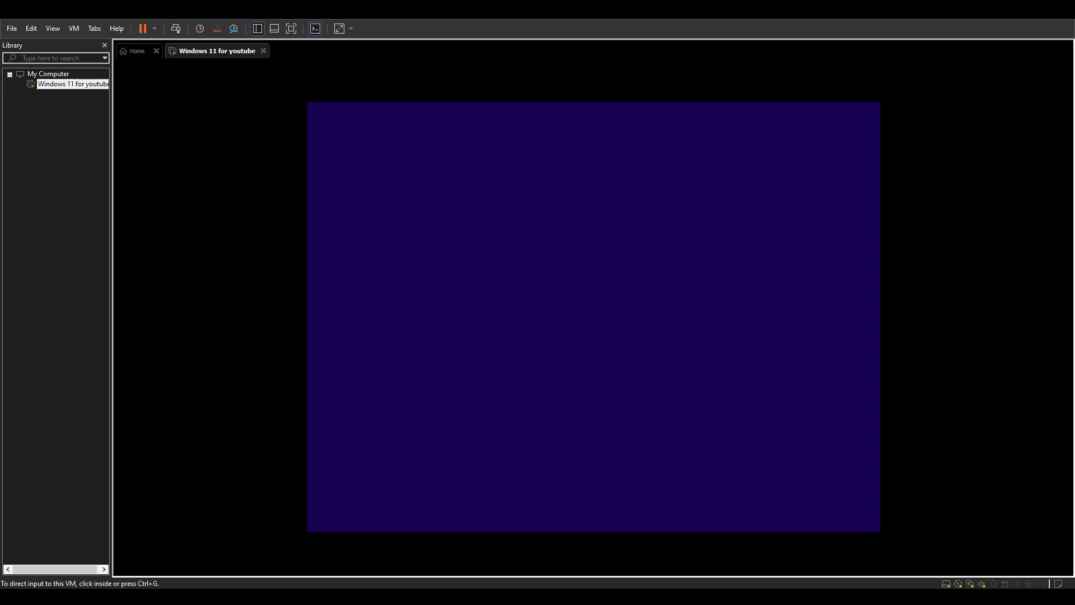
Keep the default language and US keyboard, agree to a clean install, and skip the product key.
left_click(637, 340)
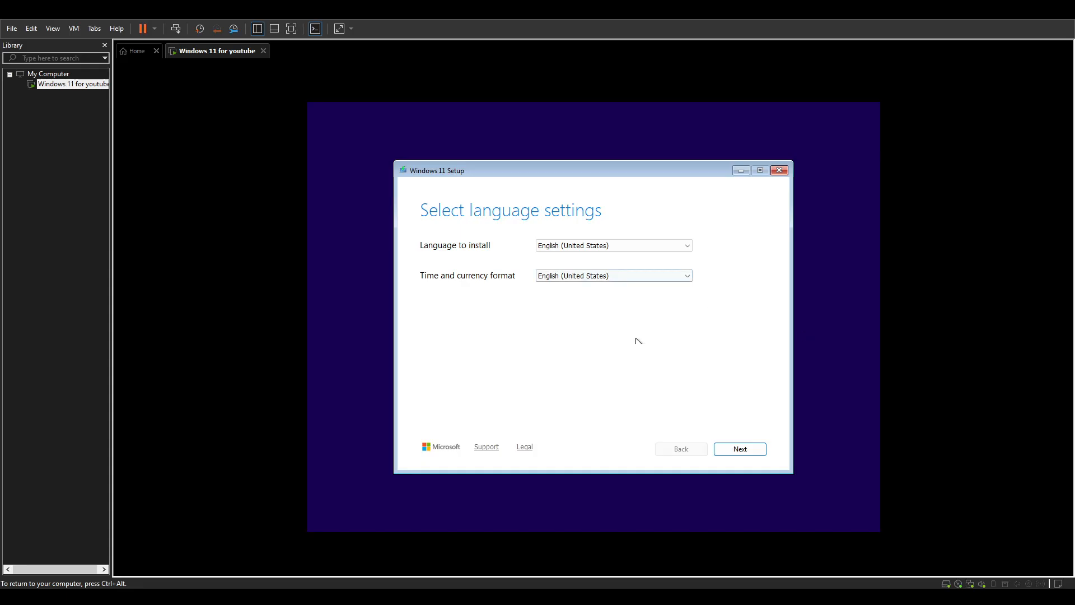
left_click(750, 448)
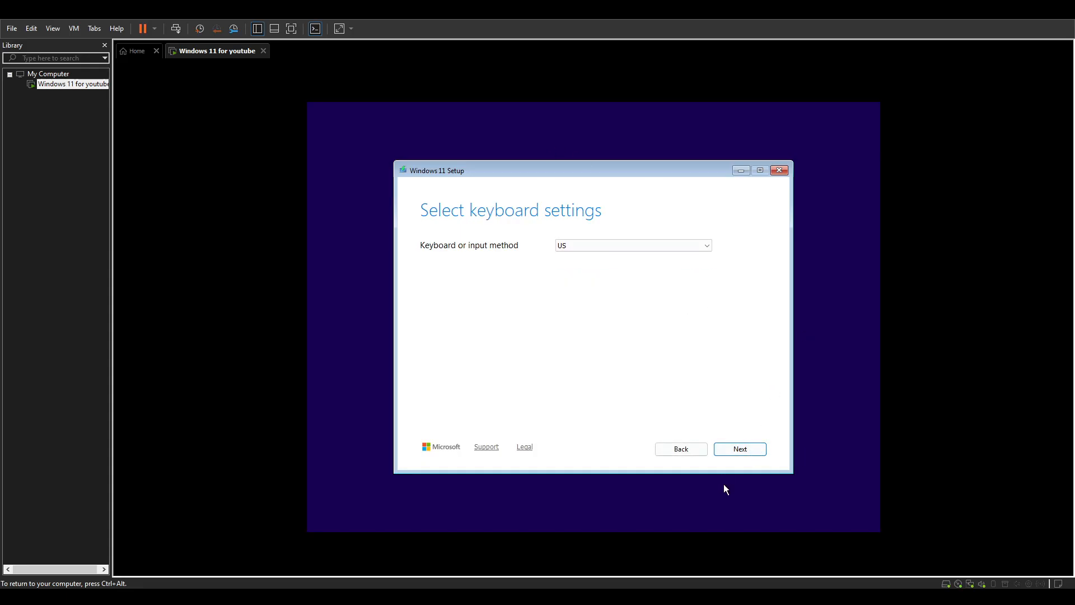
left_click(733, 448)
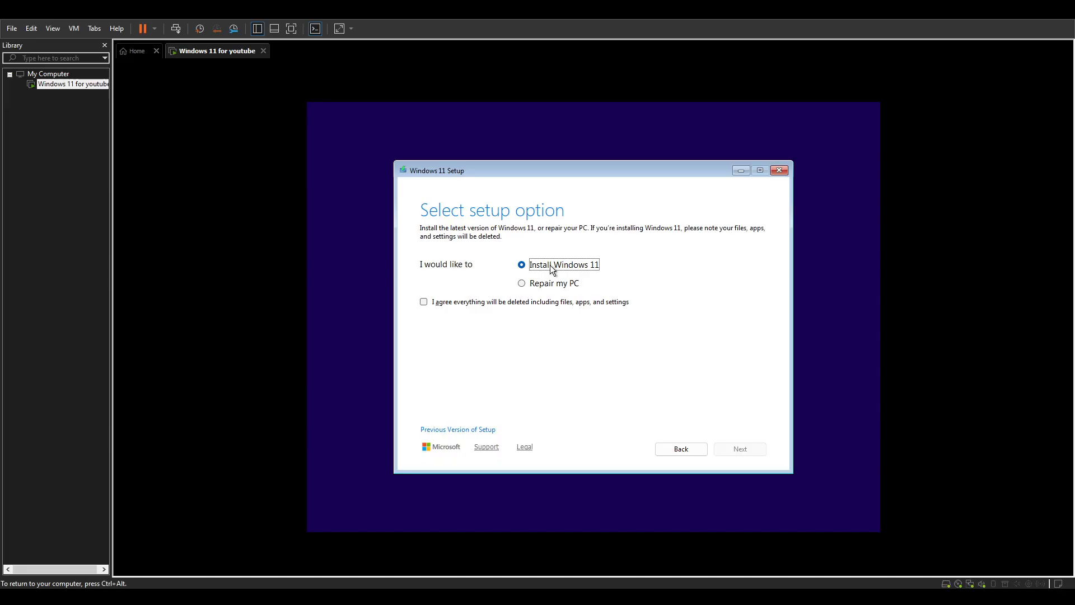
left_click(503, 302)
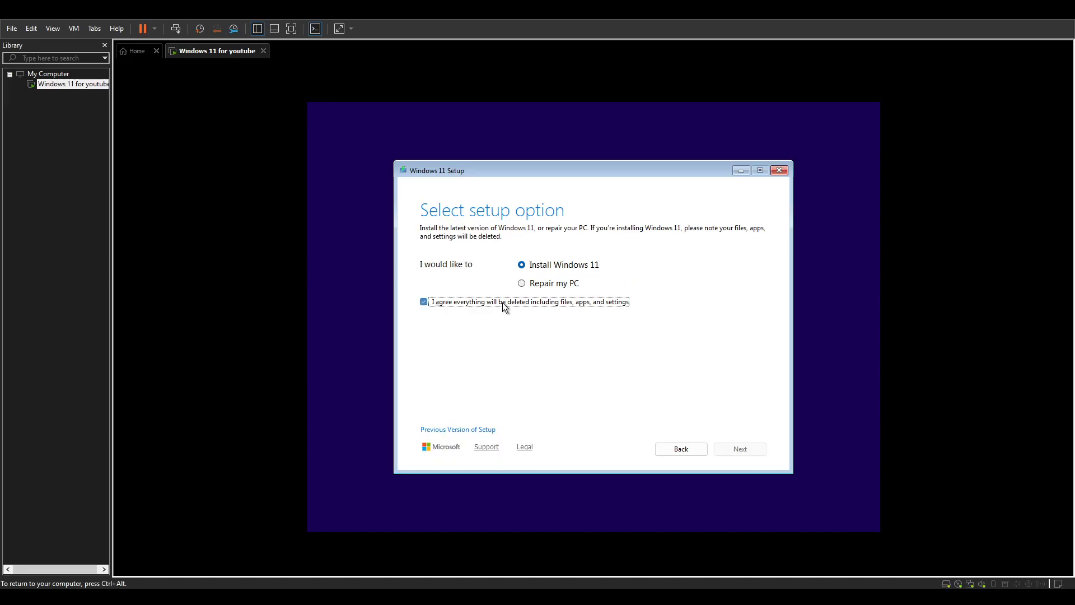
left_click(742, 446)
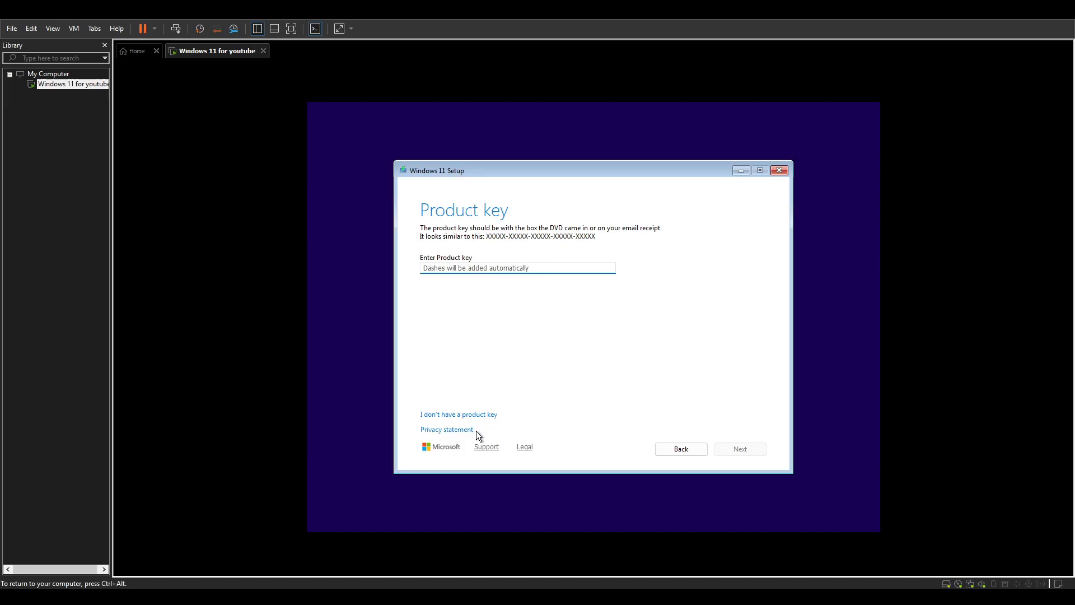
left_click(453, 415)
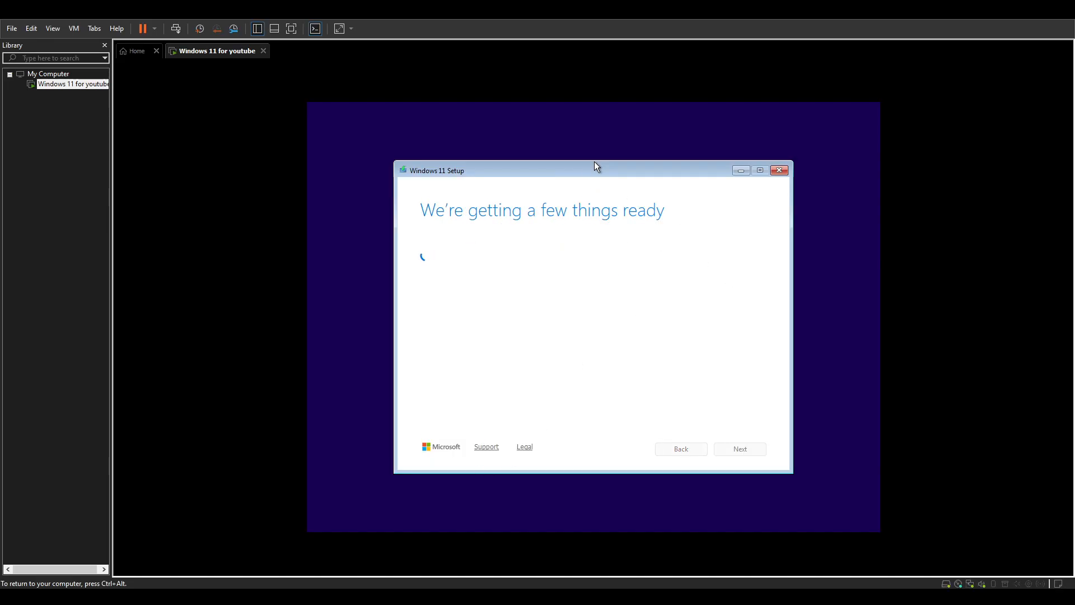
left_click_drag(593, 165, 556, 139)
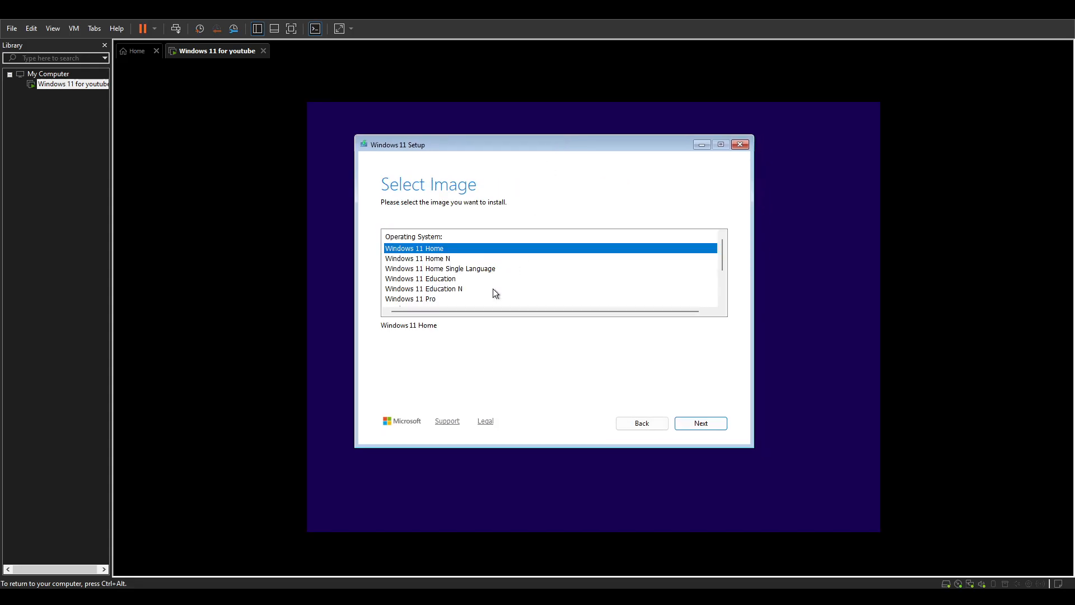
Choose the Windows 11 Pro edition and accept the license terms.
scroll(560, 280, "down", 2)
scroll(469, 291, "up", 2)
scroll(493, 277, "down", 2)
scroll(495, 276, "up", 2)
left_click(425, 299)
left_click(708, 421)
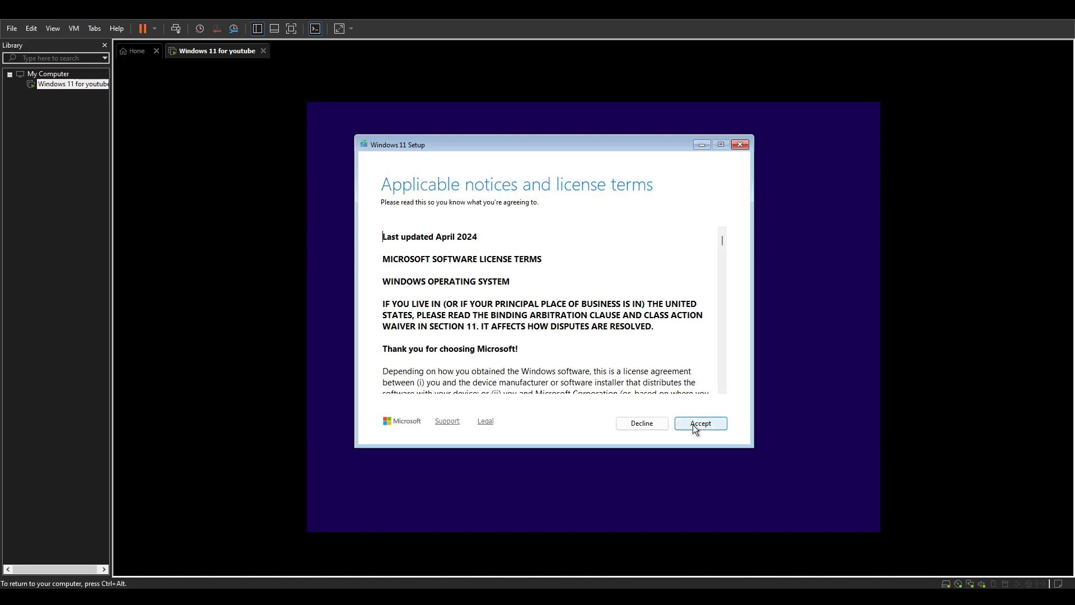
scroll(700, 432, "down", 10)
left_click(700, 423)
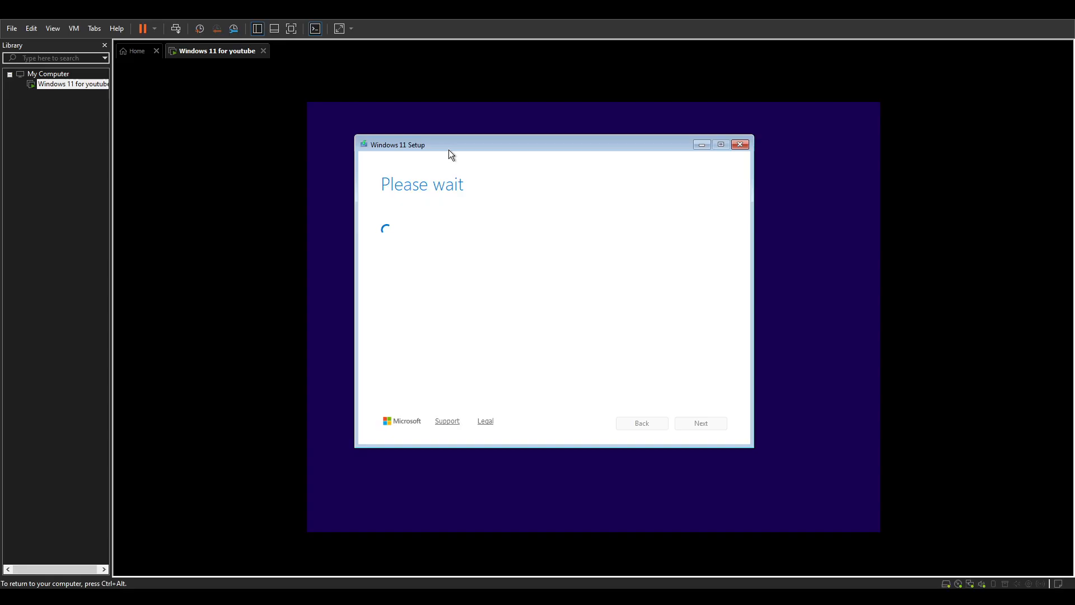
Install Windows 11 onto Disk 0's 64 GB unallocated space.
left_click_drag(458, 149, 501, 147)
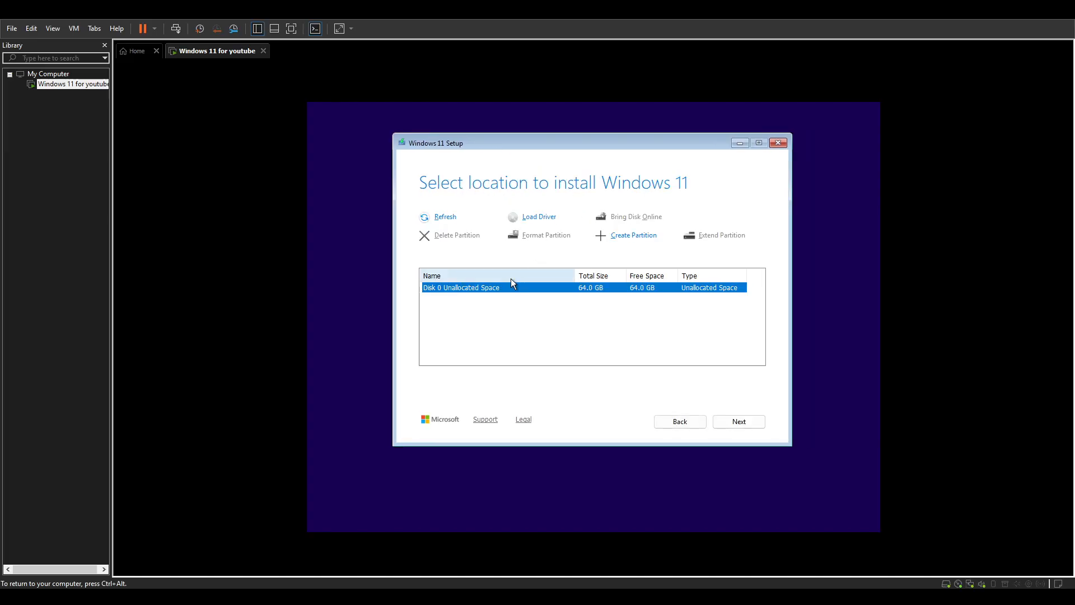
left_click(734, 419)
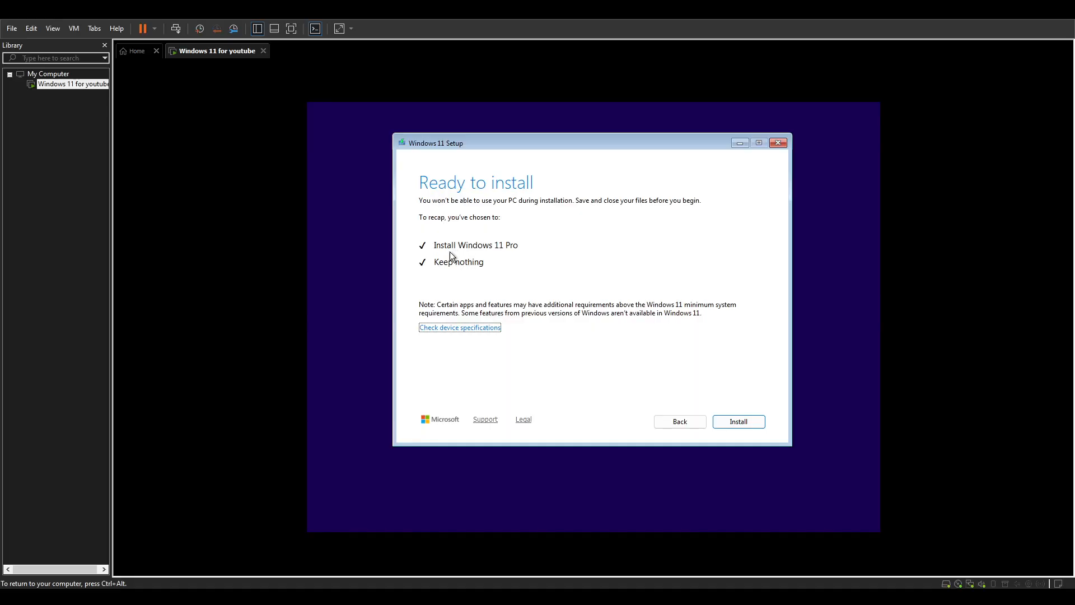
left_click(740, 420)
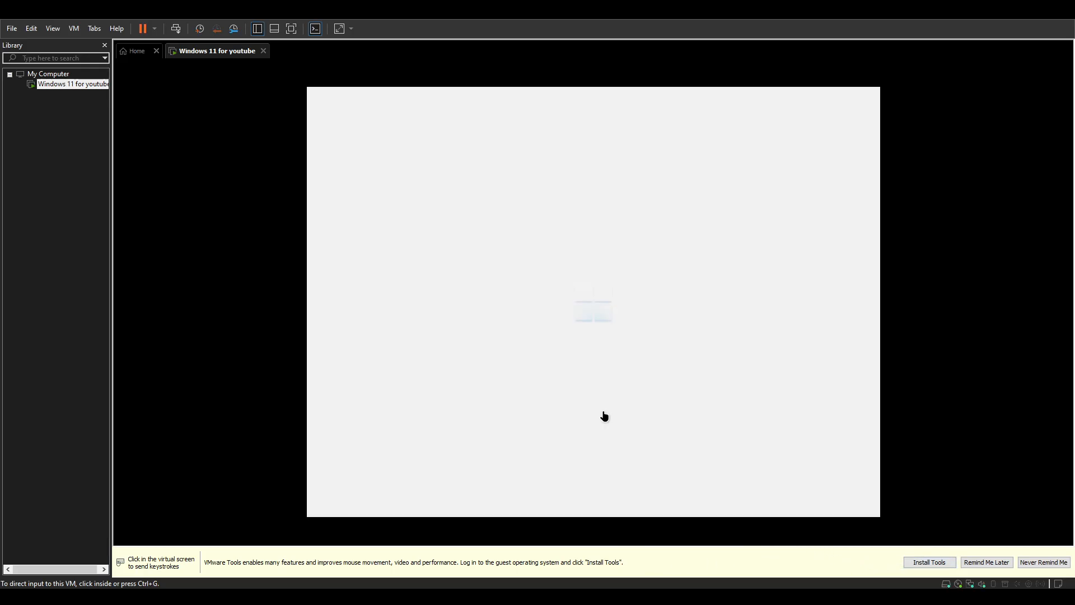
Confirm United States as the region and the US keyboard, with no second layout.
left_click(644, 311)
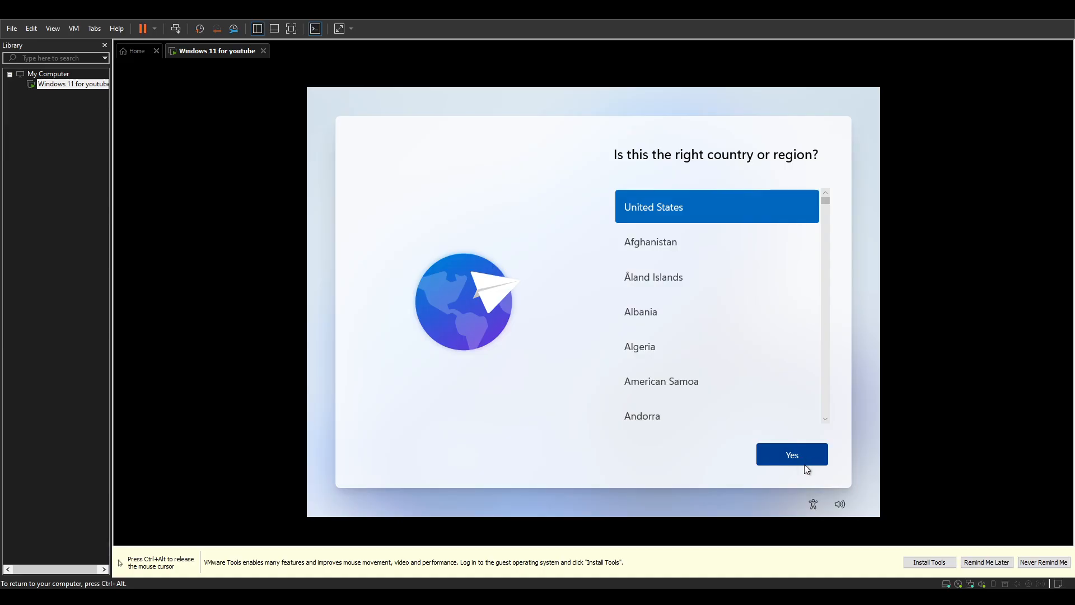
left_click(803, 465)
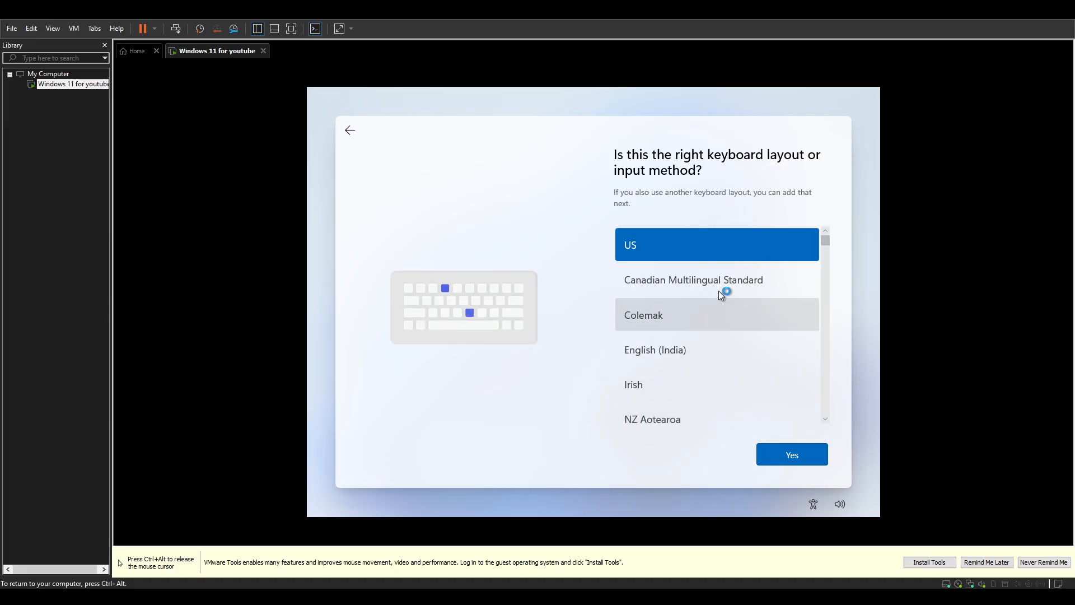
left_click(815, 463)
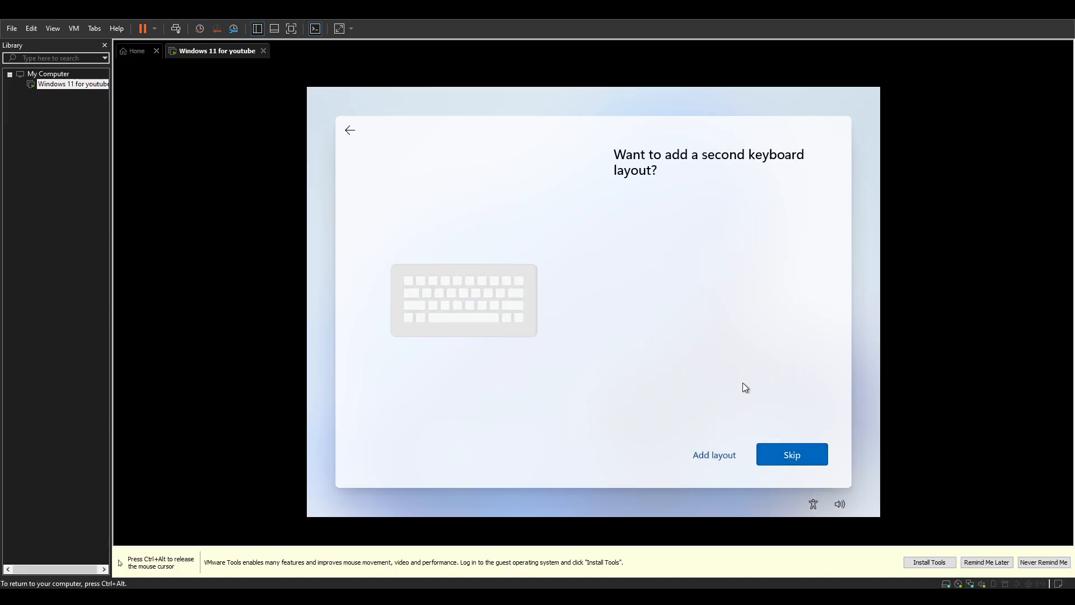
left_click(797, 457)
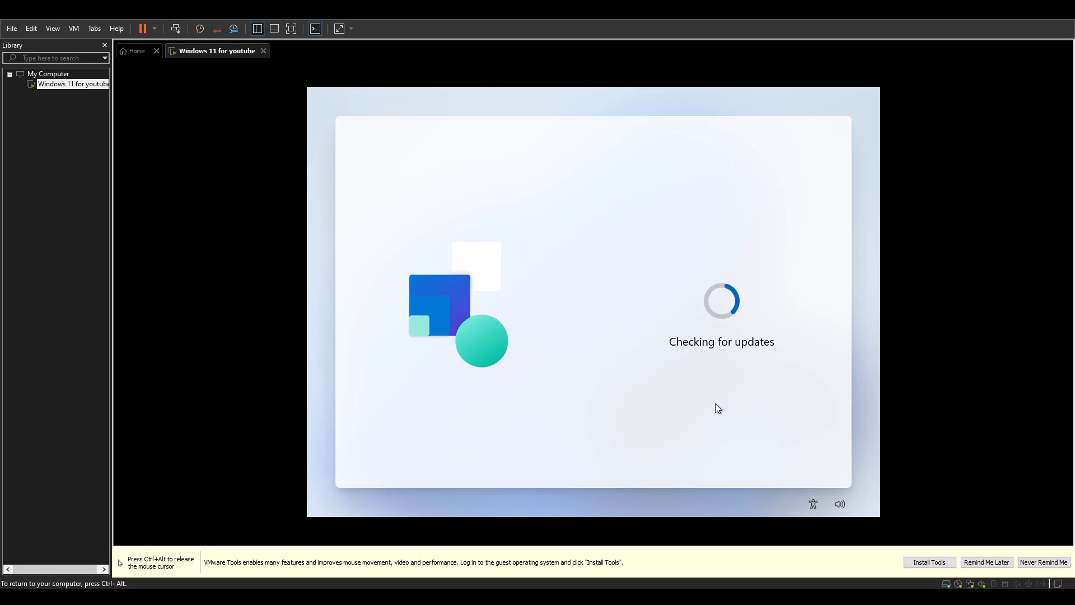
key("ctrl+alt")
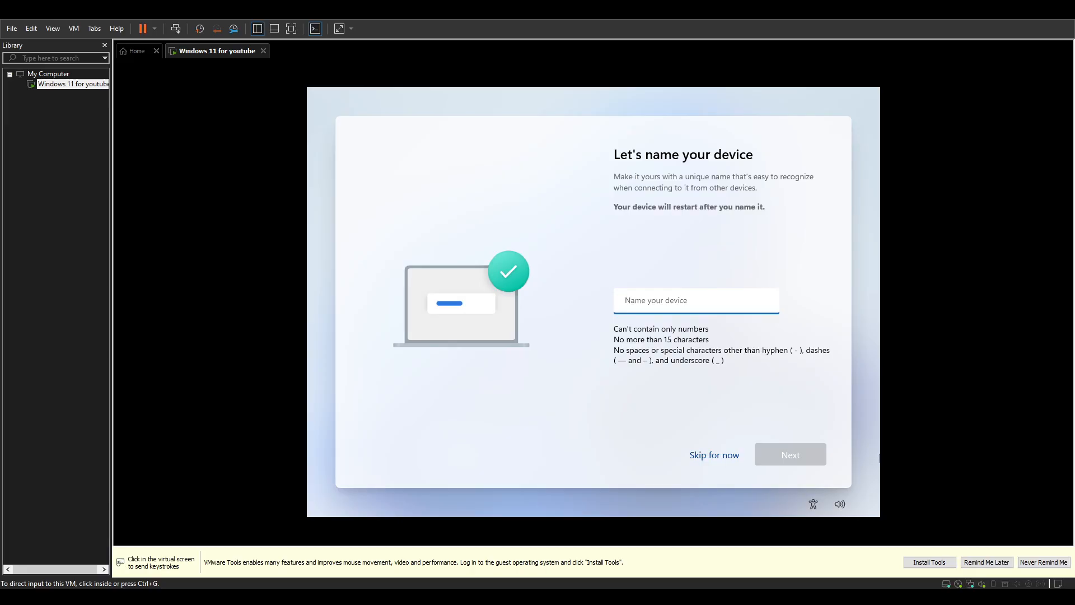
Name the device 'vmwarepc'.
left_click(690, 300)
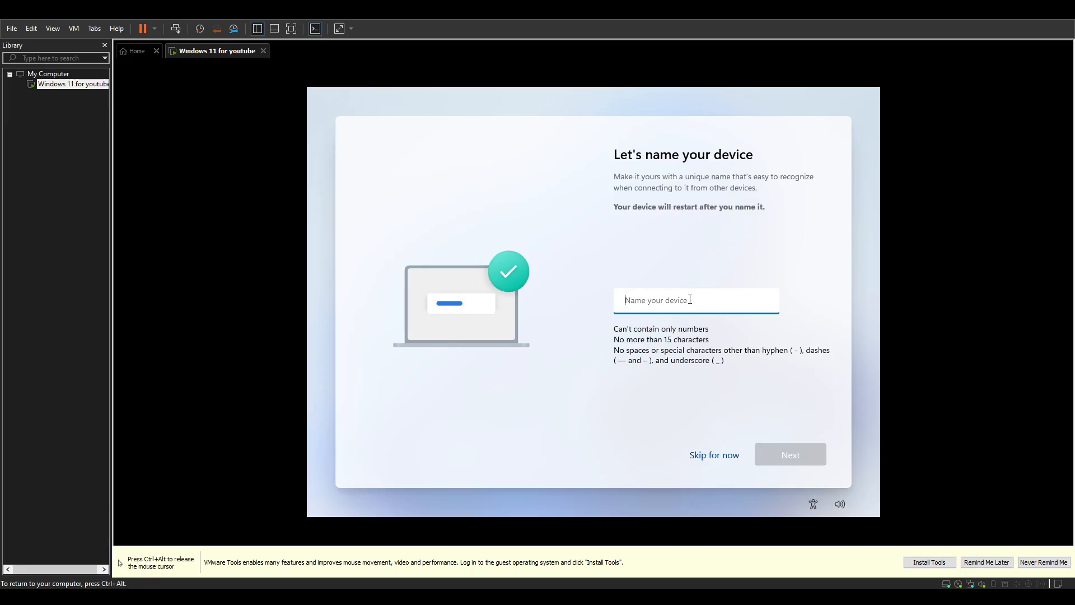
type("vmwarepc")
left_click(786, 447)
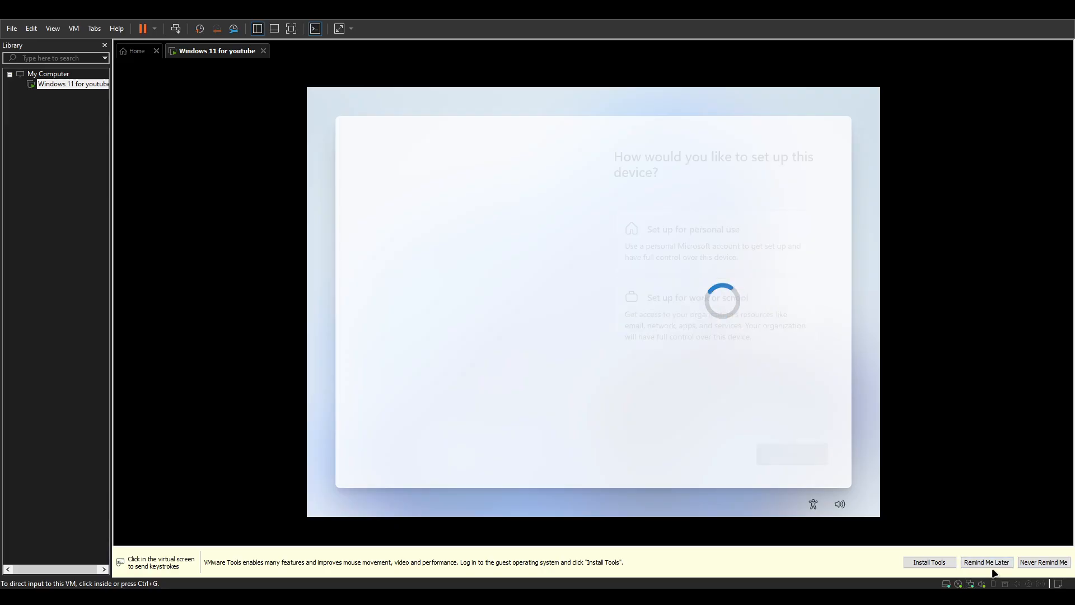
Choose personal-use setup and retry the connection check until the network page appears.
left_click(738, 285)
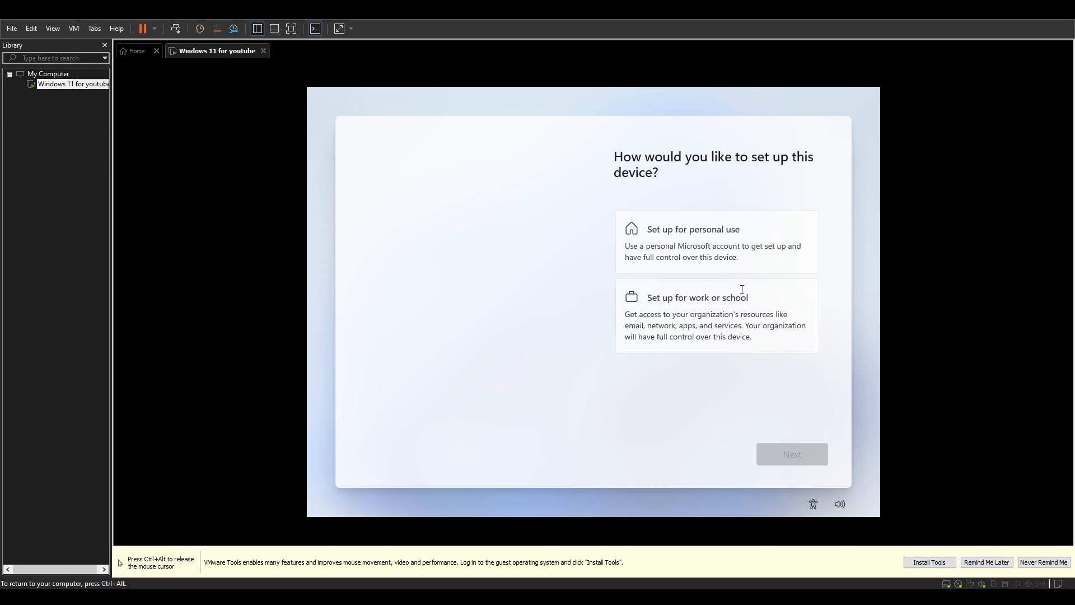
left_click(661, 239)
left_click(801, 455)
key("ctrl+alt")
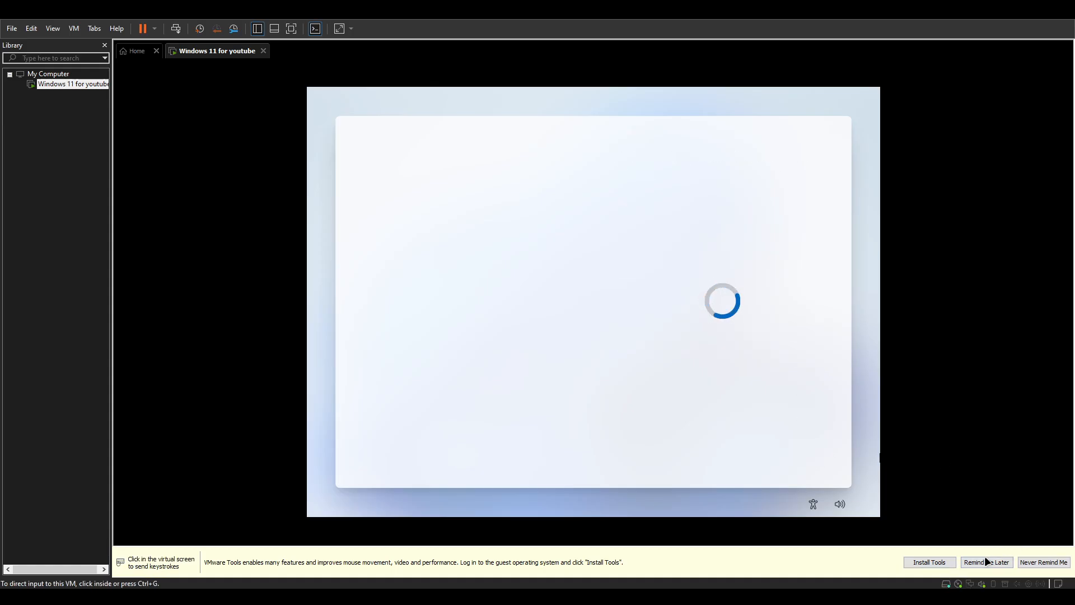
left_click(785, 448)
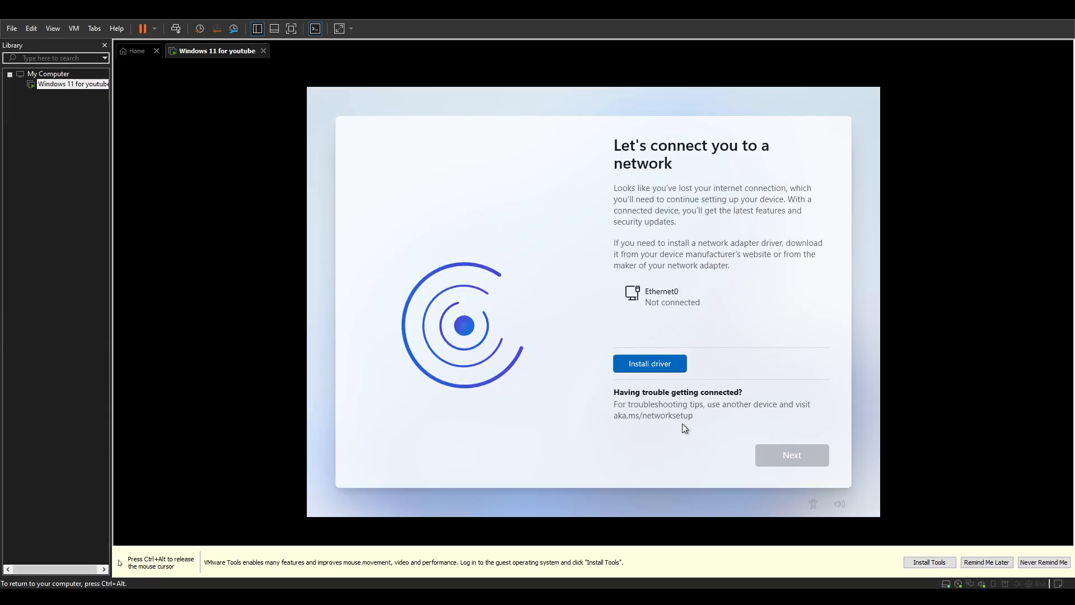
Open an administrator command prompt during Windows setup with Shift+F10.
key("ctrl+alt")
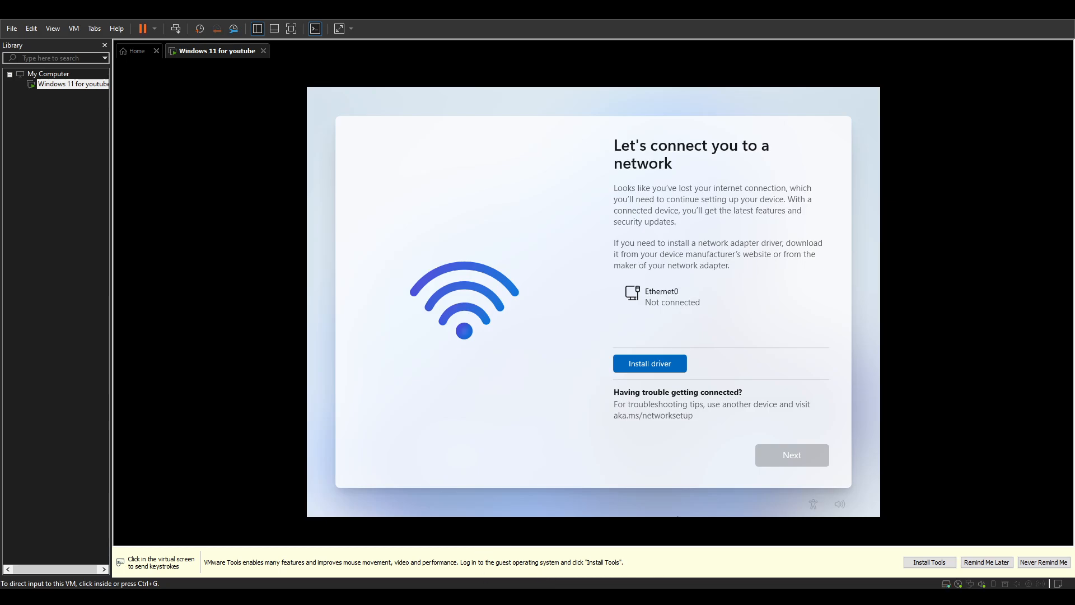
left_click(667, 479)
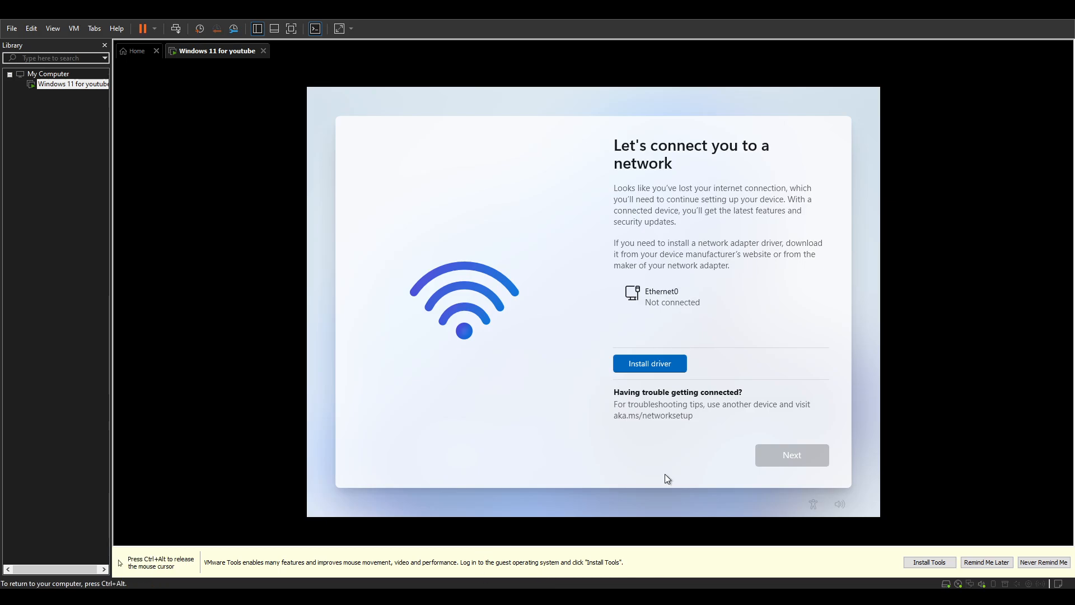
key("shift+F10")
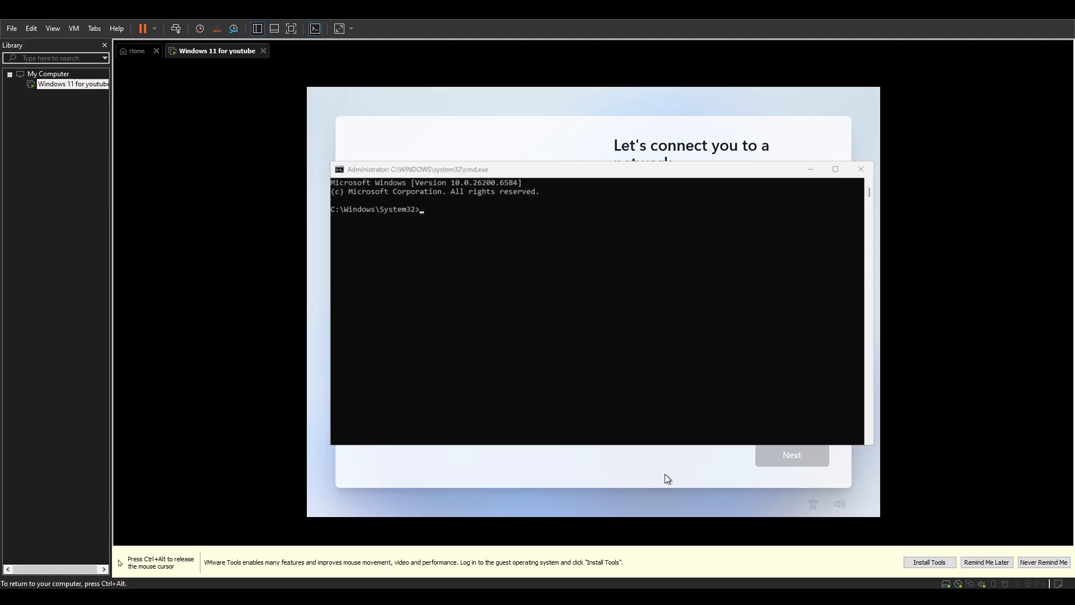
key("ctrl+alt")
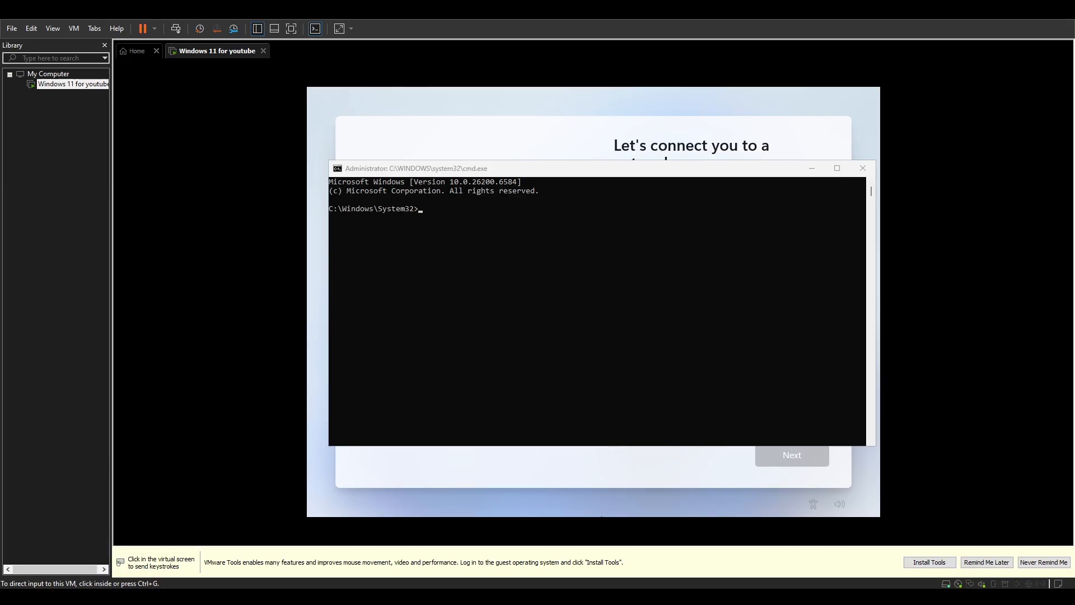
left_click(566, 339)
key("ctrl+alt")
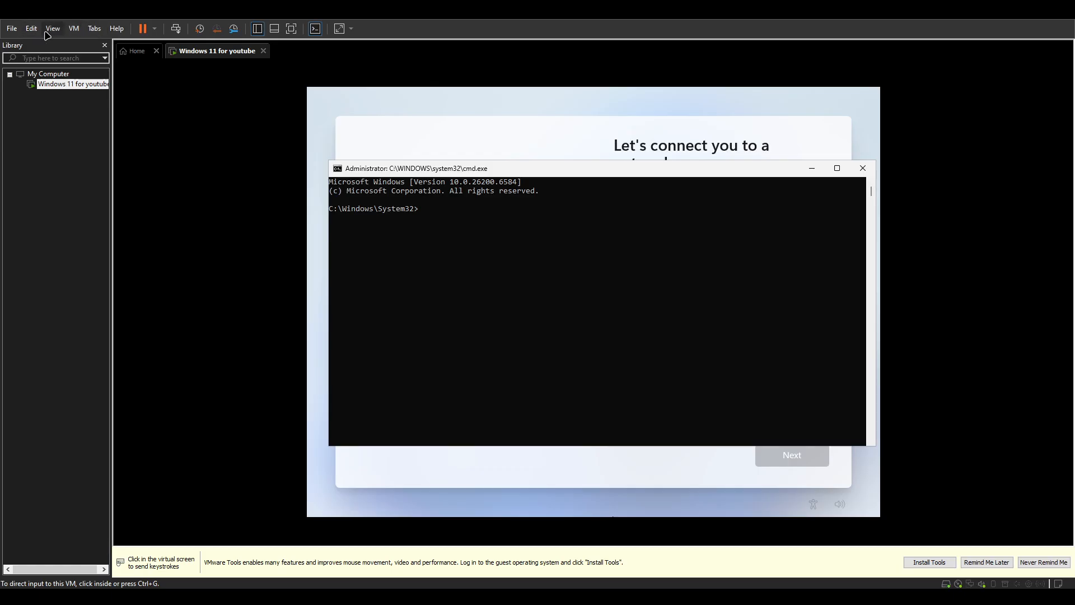
Restore the VMware window and run 'start ms-cxh:localonly' in the command prompt.
double_click(47, 9)
left_click(322, 252)
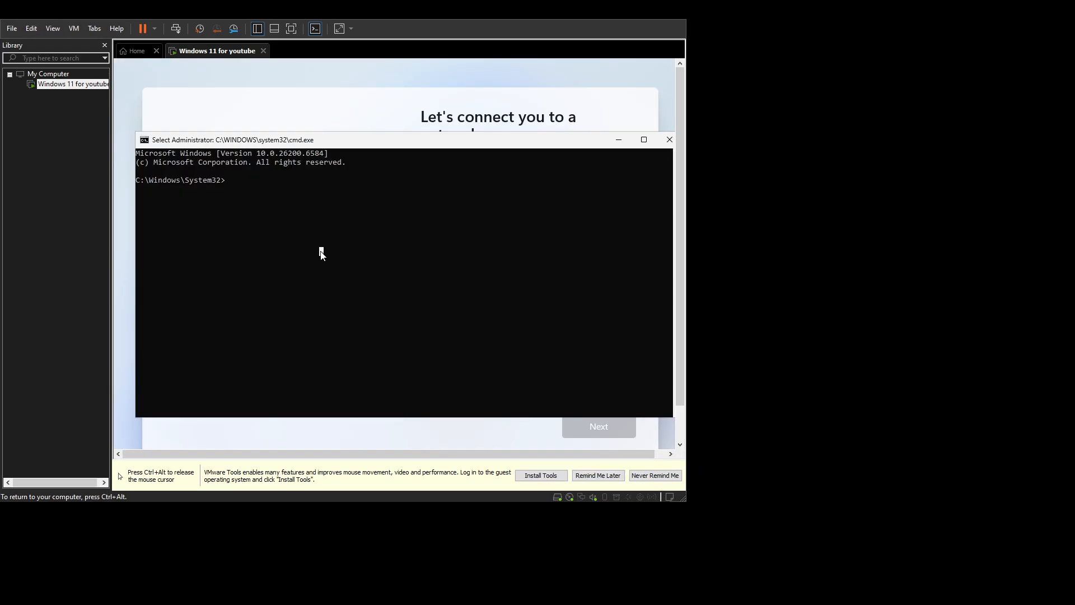
type("start ms-")
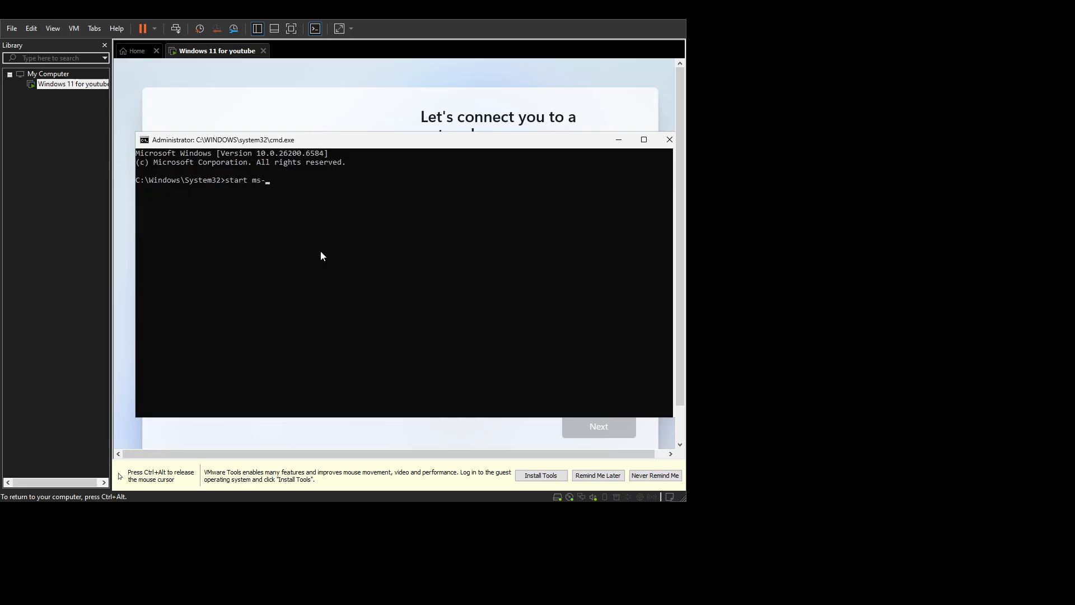
type("cxh:localonly")
key("Return")
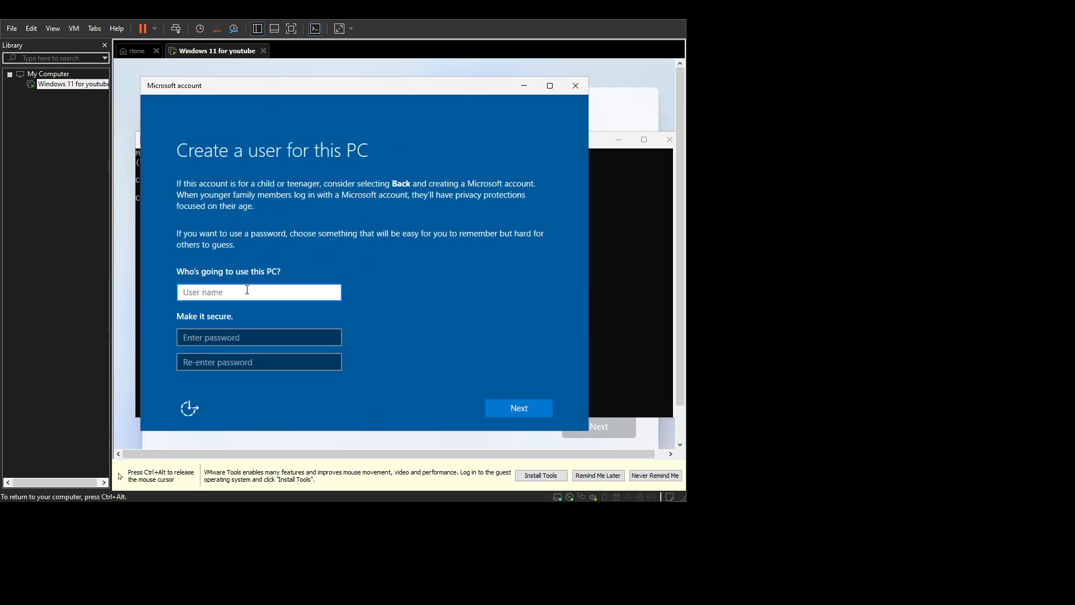
Enter the local user name, then the account password and its confirmation.
type("peni")
key("BackSpace")
key("BackSpace")
key("BackSpace")
key("BackSpace")
type("joe")
key("Tab")
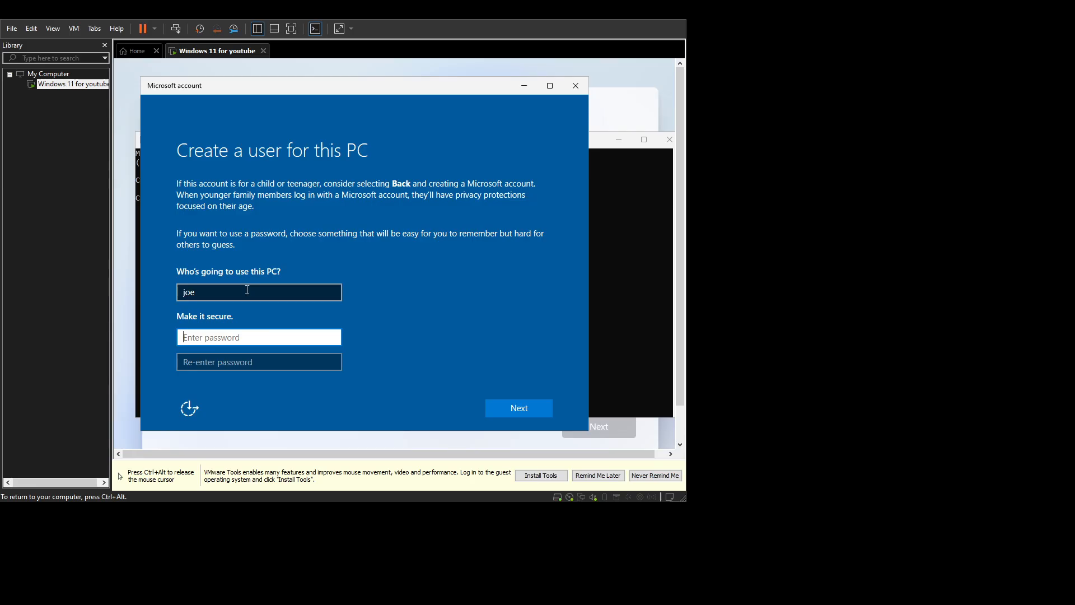
type("1234")
key("Tab")
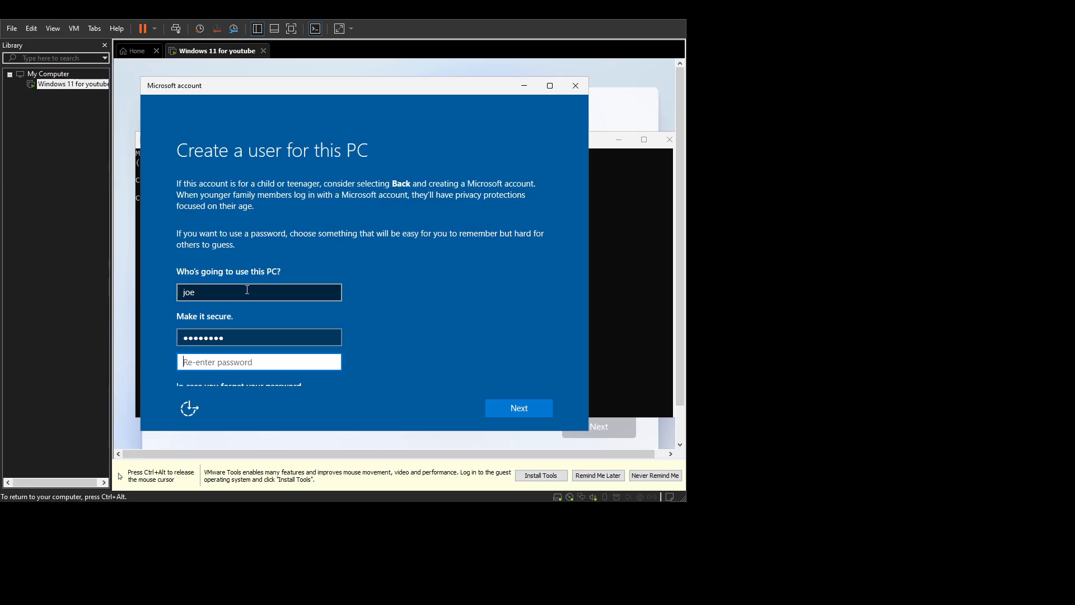
type("12345678")
Answer the birth city, first pet's name and childhood nickname security questions, then submit.
scroll(435, 329, "down", 3)
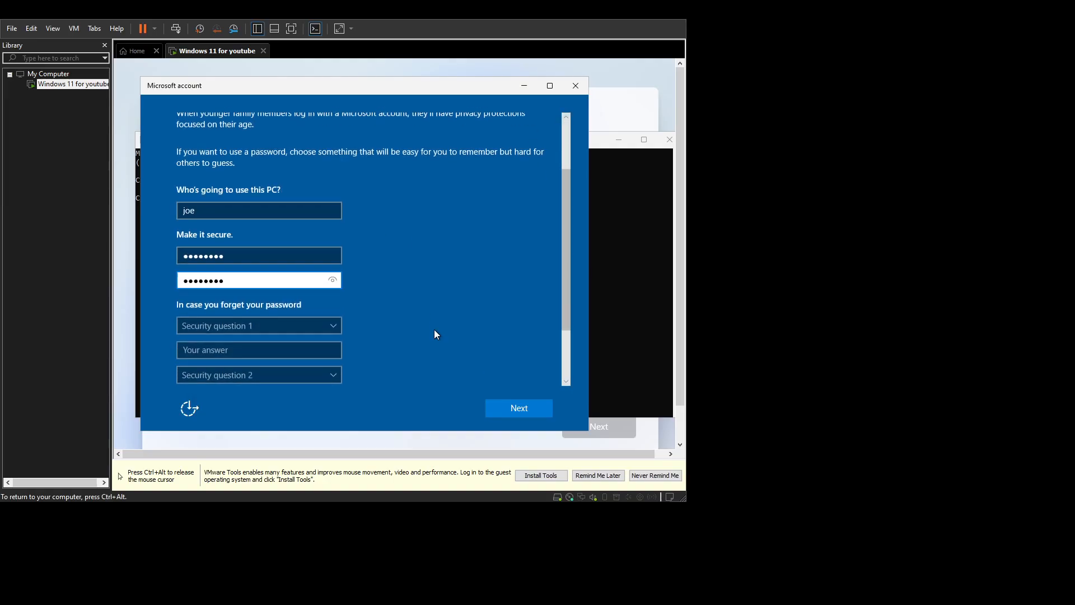
left_click(263, 247)
left_click(266, 266)
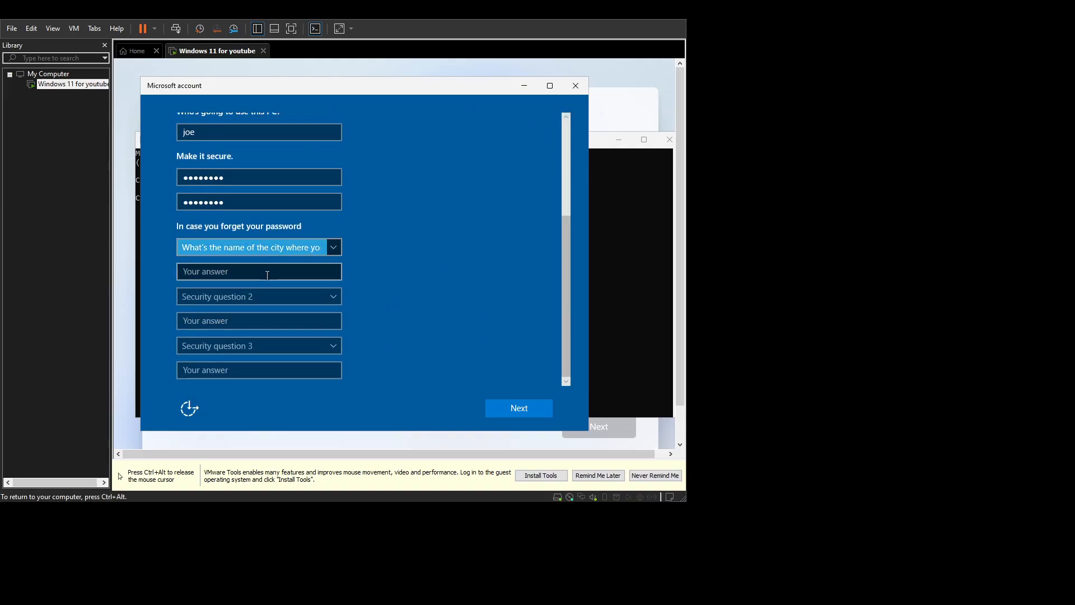
left_click(267, 274)
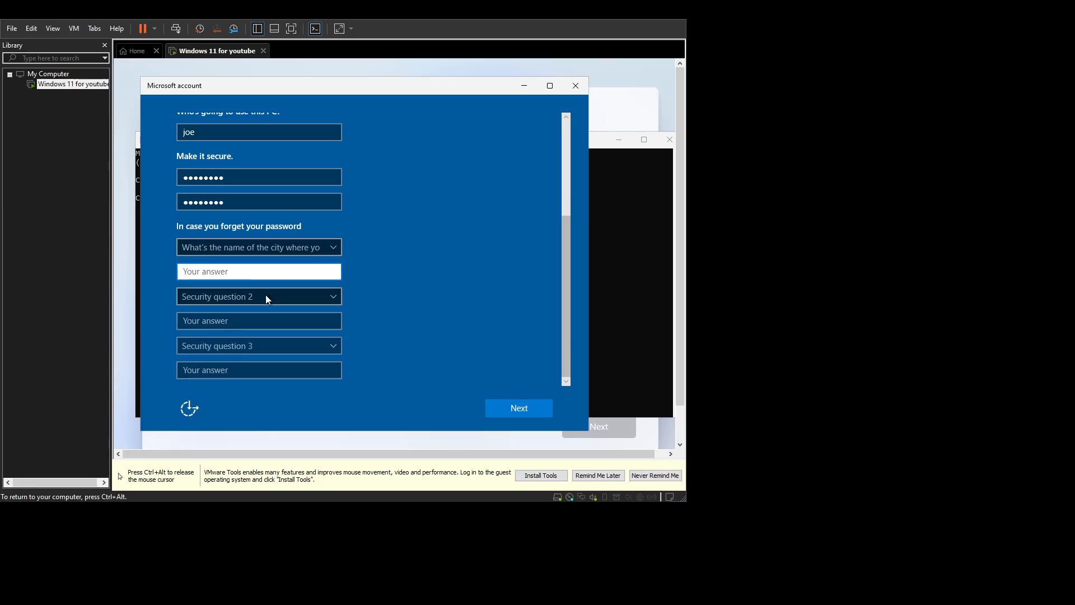
type("d")
left_click(261, 298)
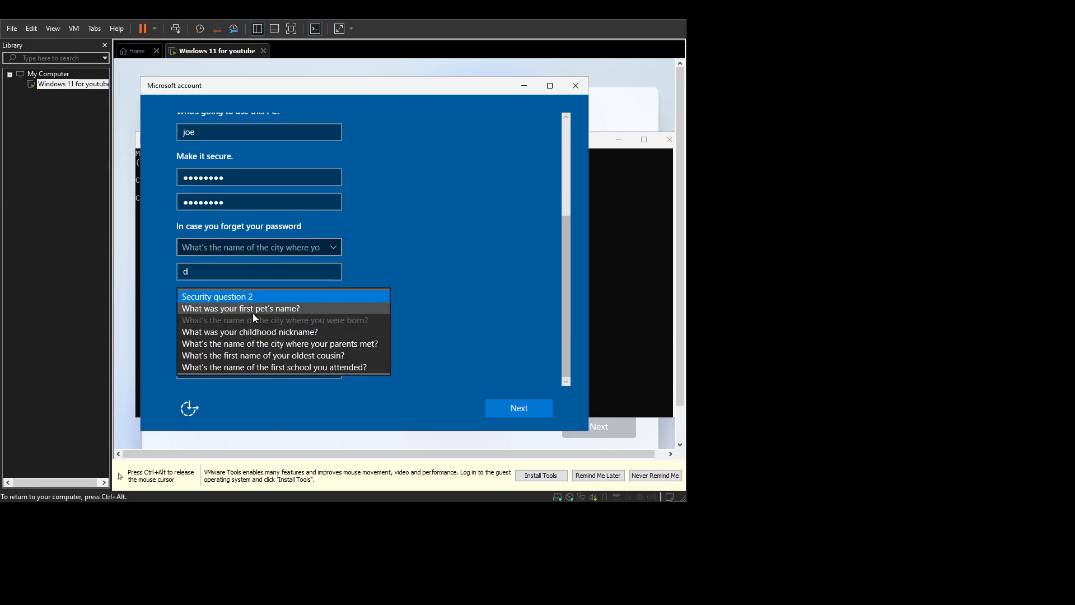
left_click(253, 312)
left_click(252, 316)
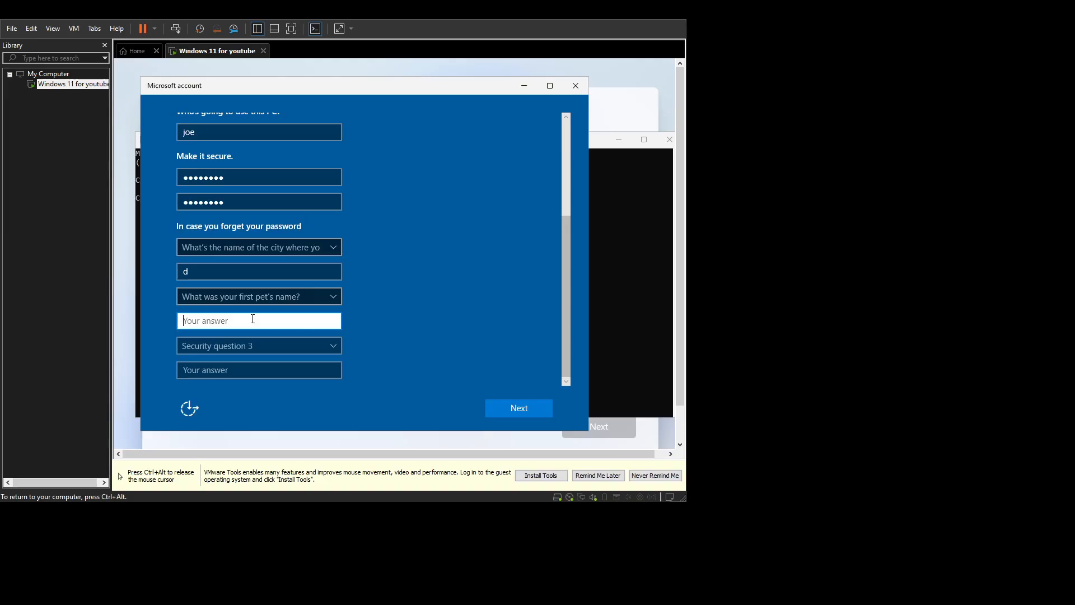
type("chocalate")
left_click(253, 346)
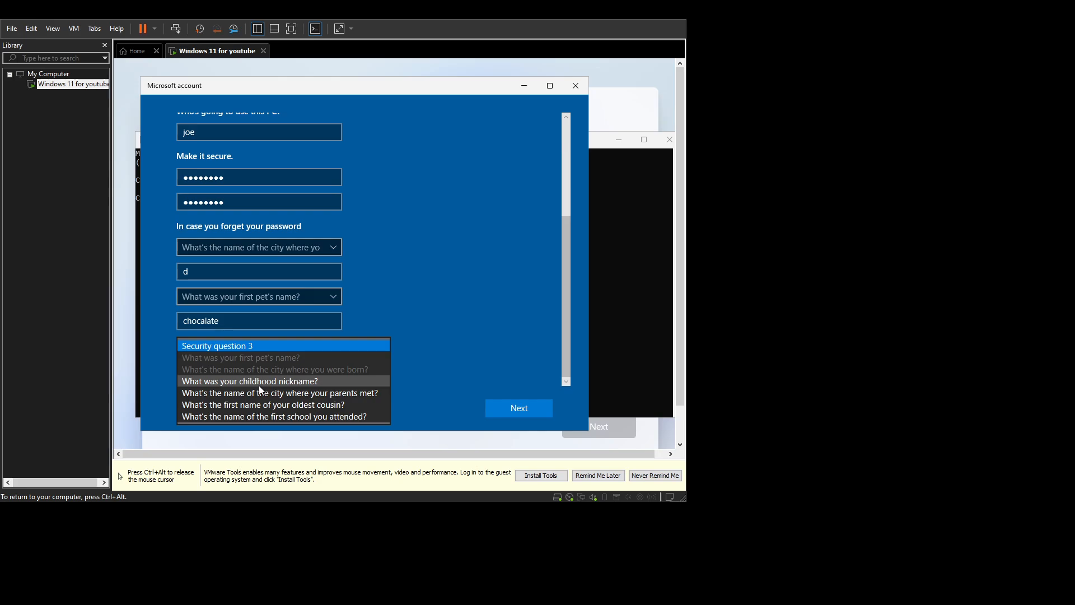
left_click(259, 385)
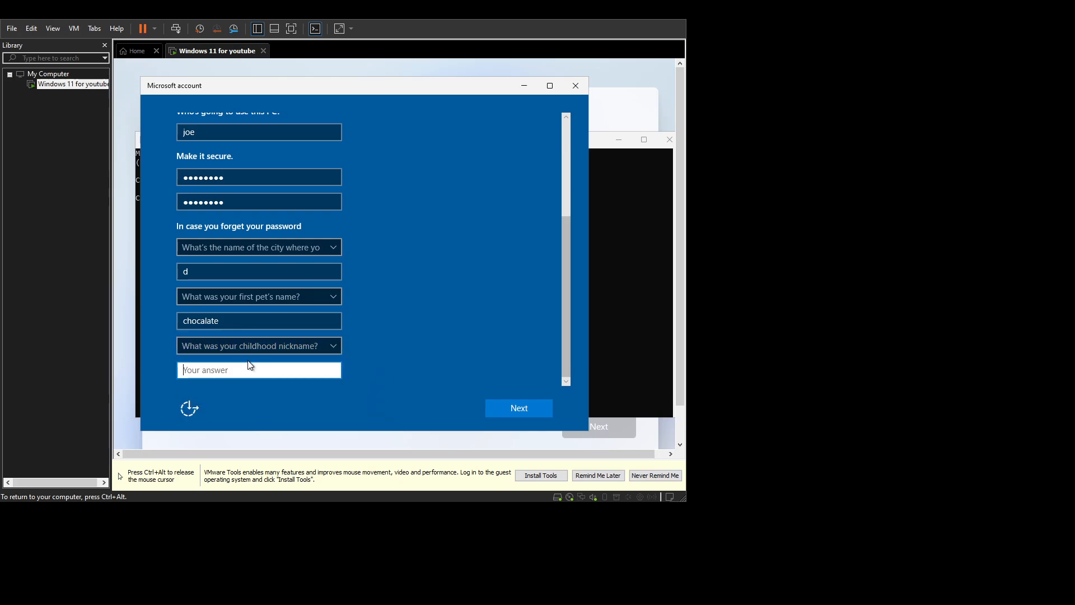
type("d")
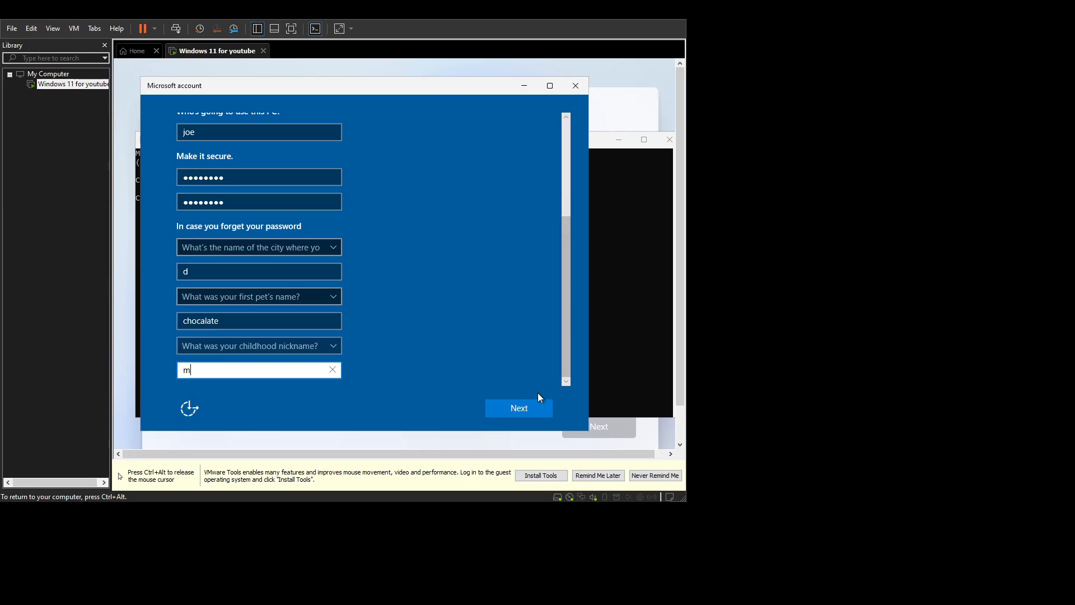
left_click(502, 408)
key("ctrl+alt")
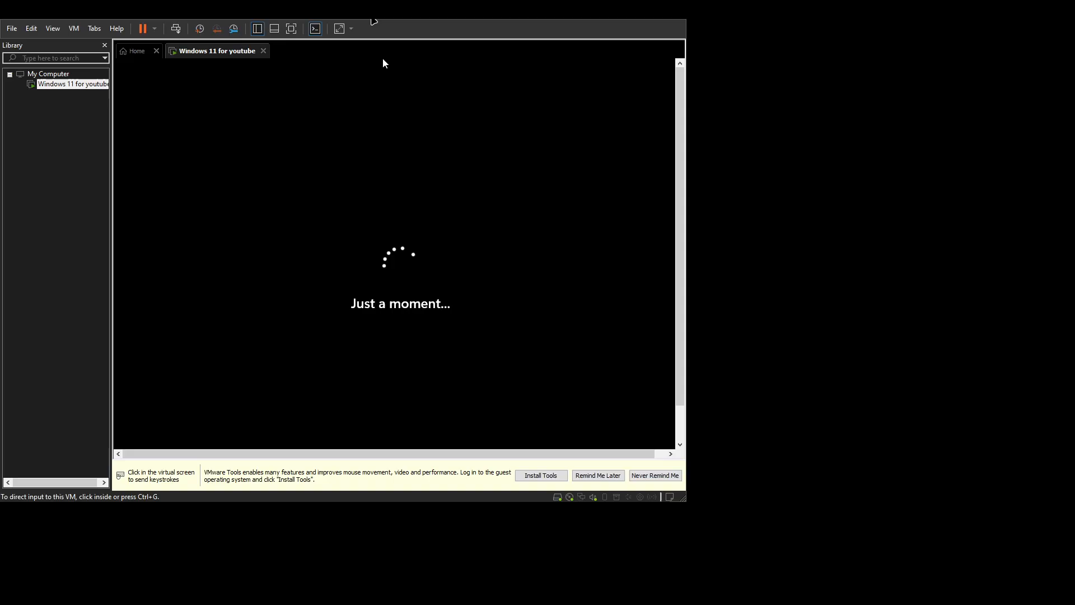
Scroll through the Windows 11 privacy settings list and accept them.
left_click(386, 201)
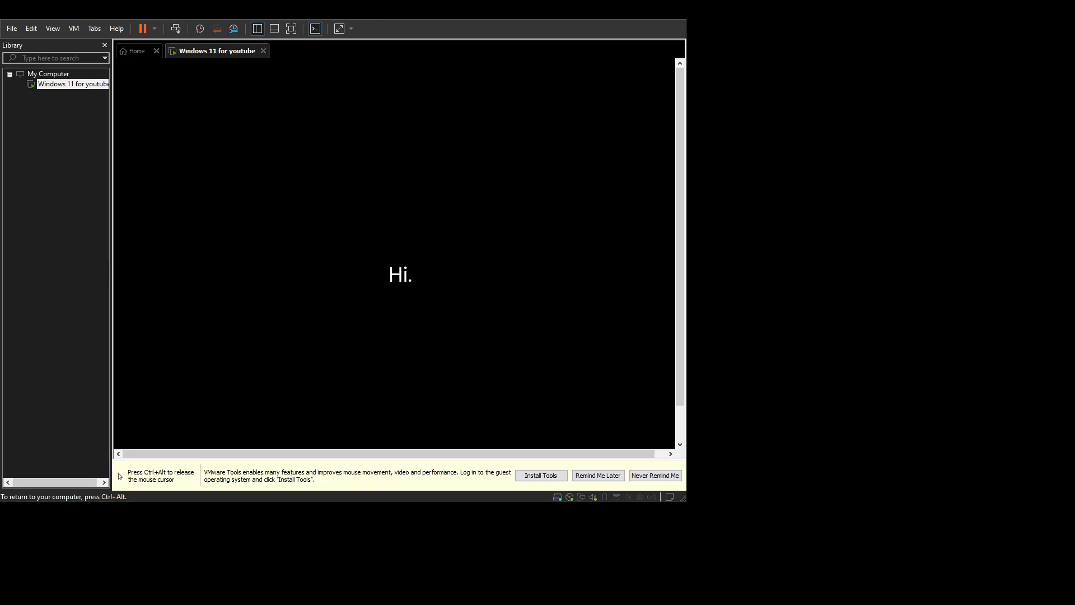
key("ctrl+alt")
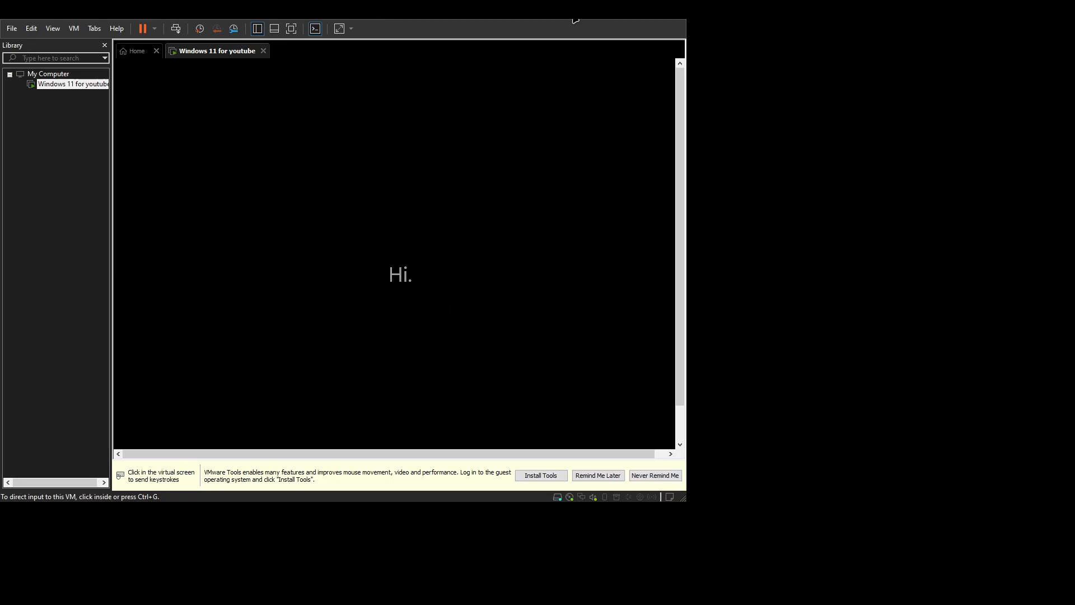
left_click(599, 101)
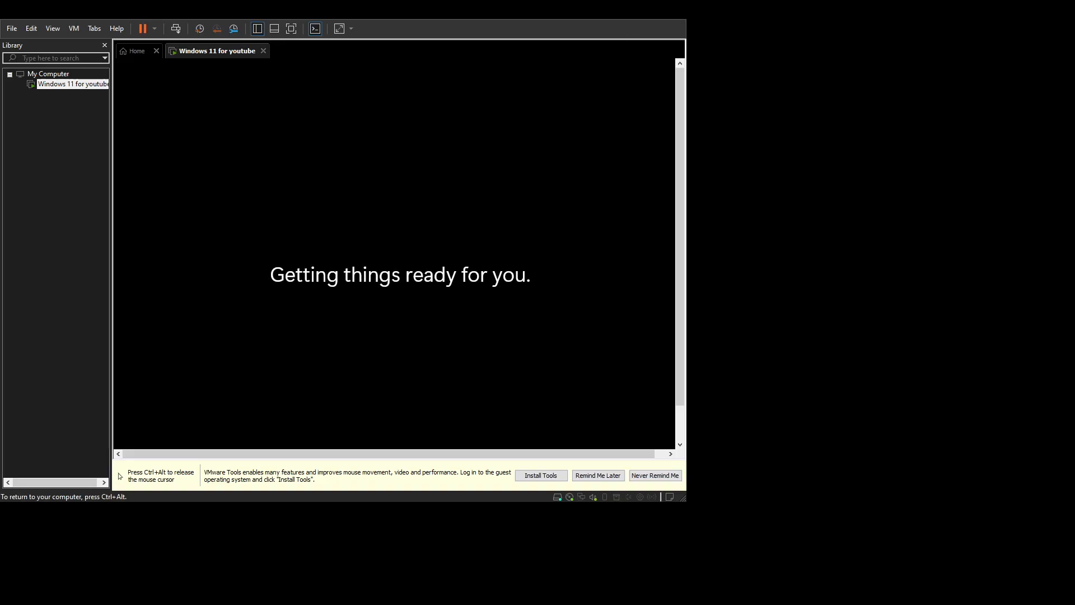
key("ctrl+alt")
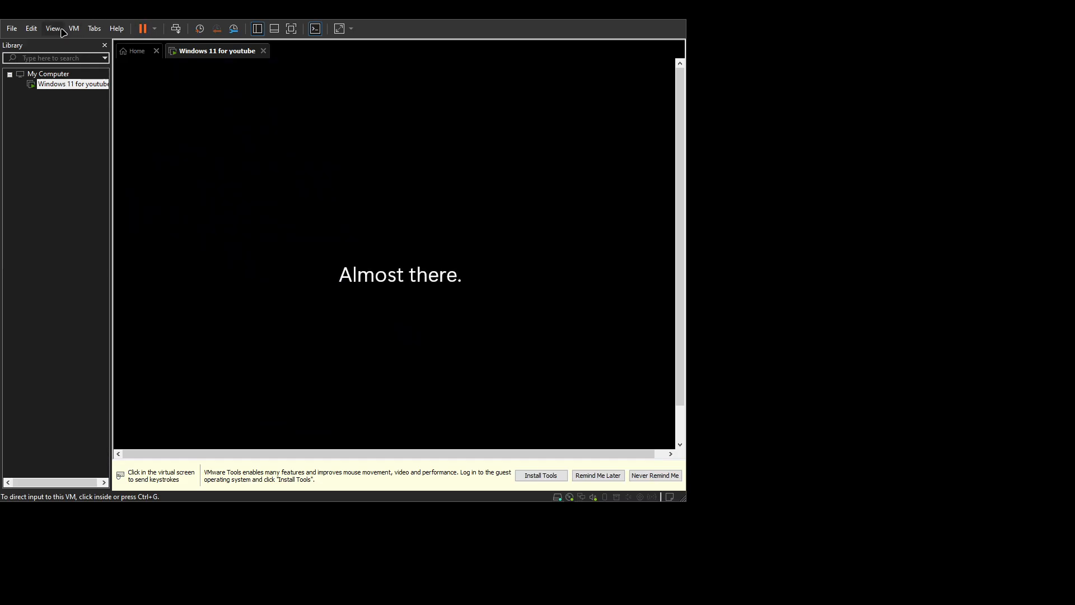
left_click(264, 138)
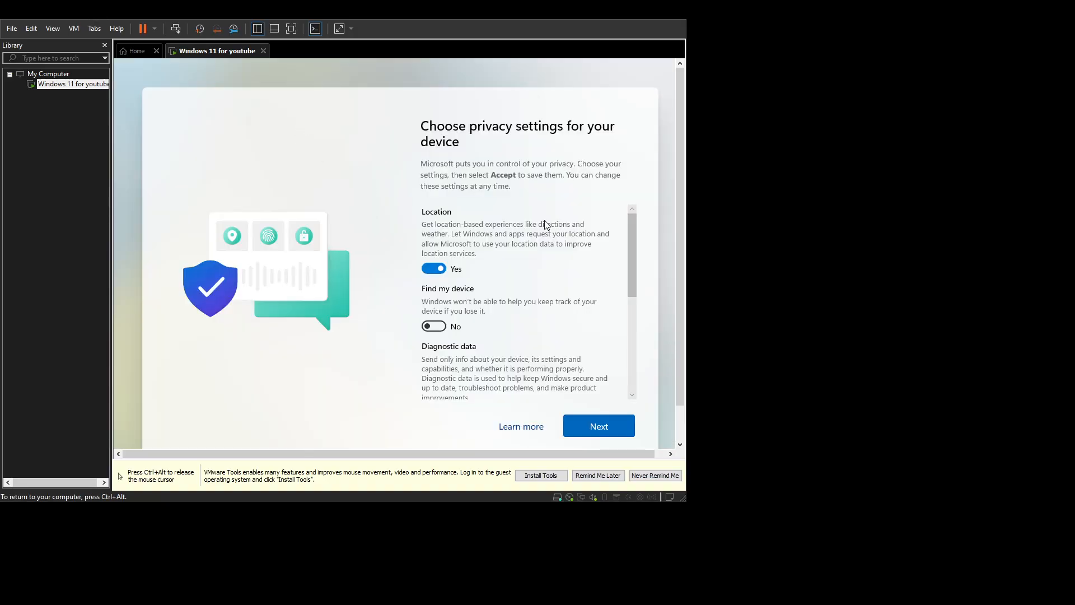
scroll(550, 334, "down", 3)
scroll(485, 285, "up", 2)
scroll(476, 294, "up", 1)
scroll(476, 297, "down", 4)
scroll(456, 358, "down", 3)
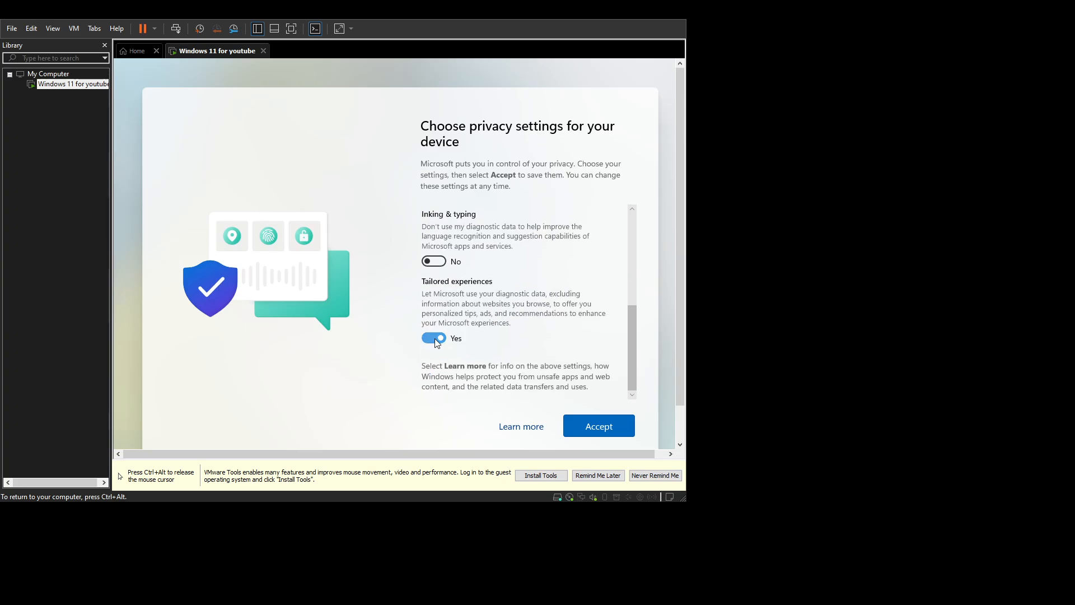
left_click(614, 430)
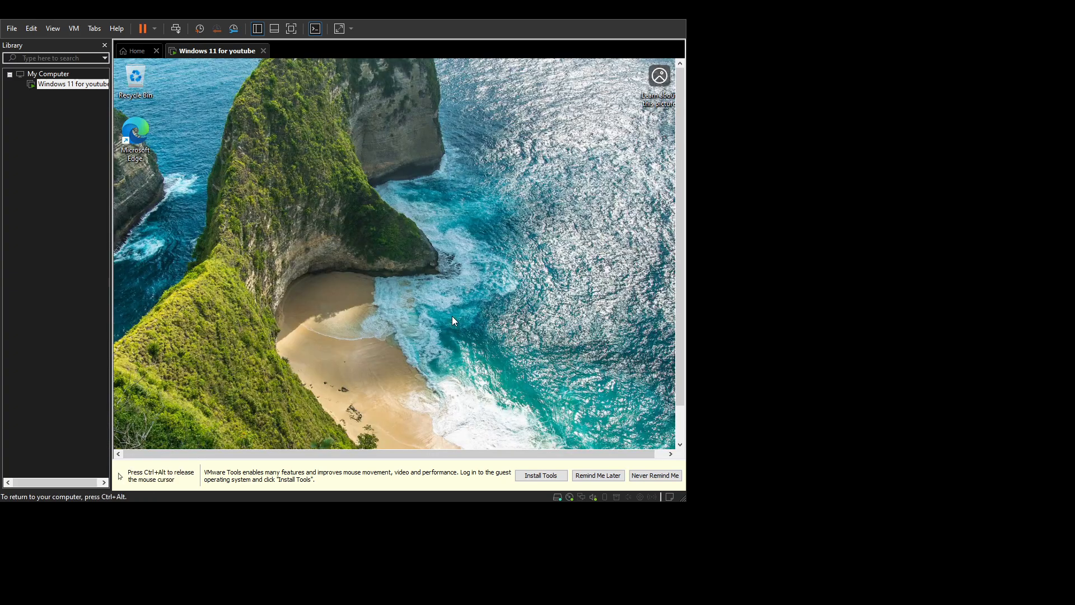
Choose Install Tools from the VMware notification bar and maximize the VMware window.
key("super")
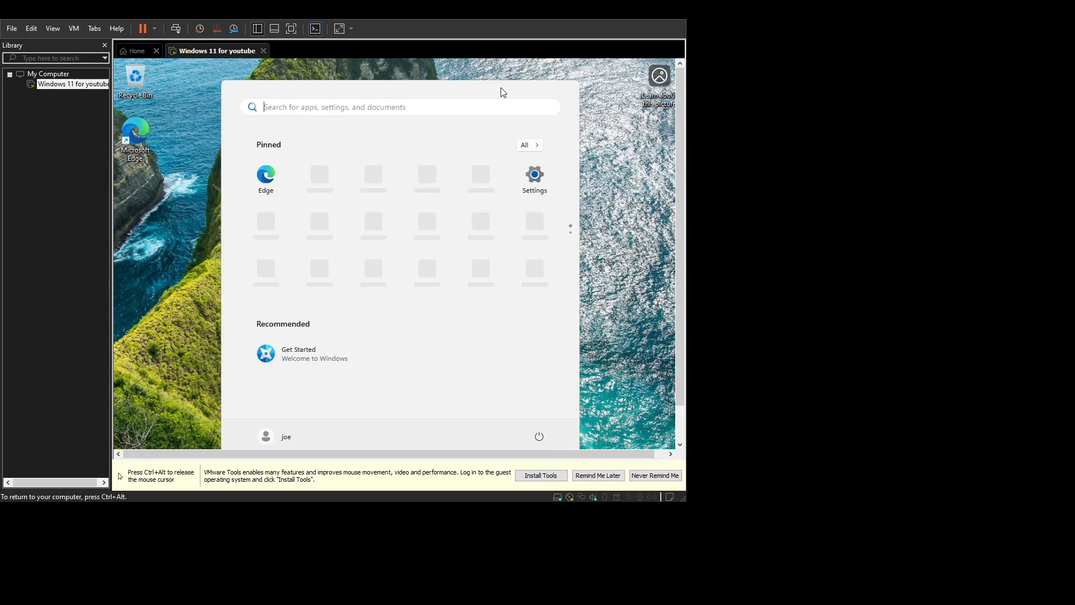
left_click(630, 174)
left_click_drag(224, 145, 334, 247)
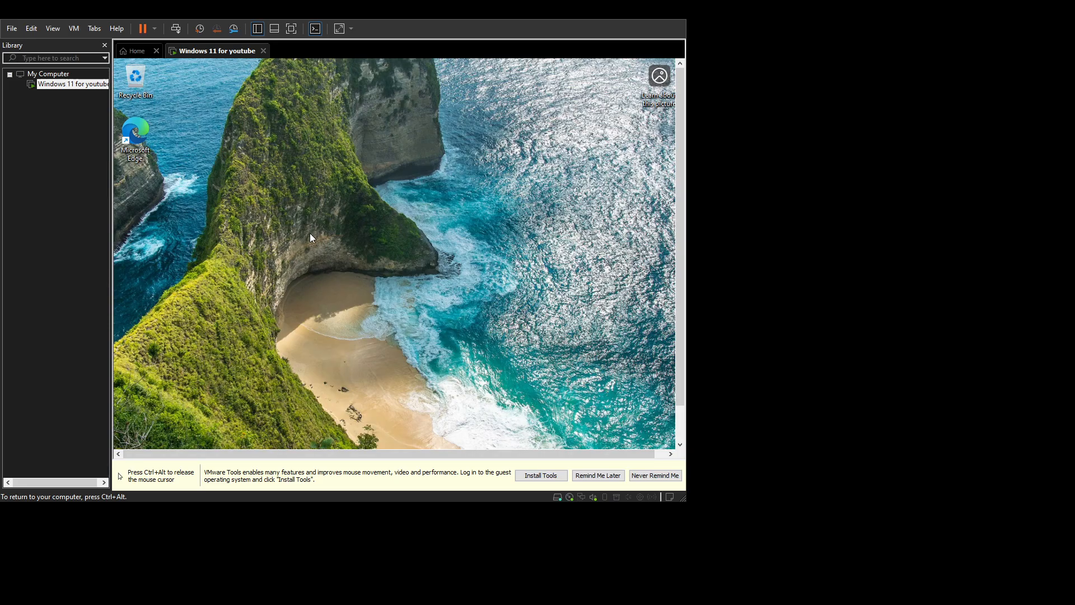
key("ctrl+alt")
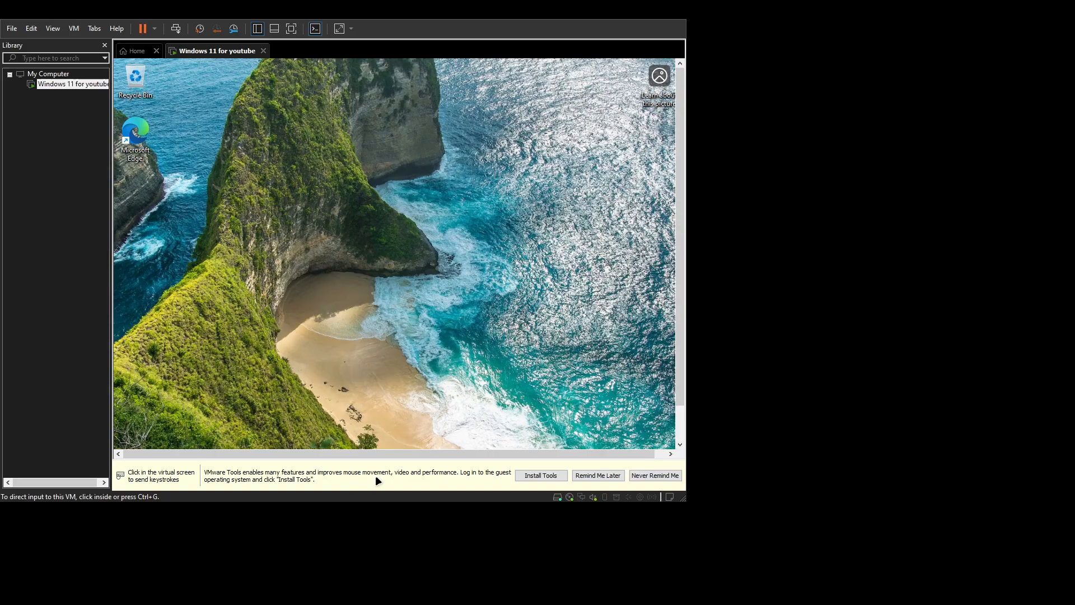
left_click(515, 477)
left_click(560, 372)
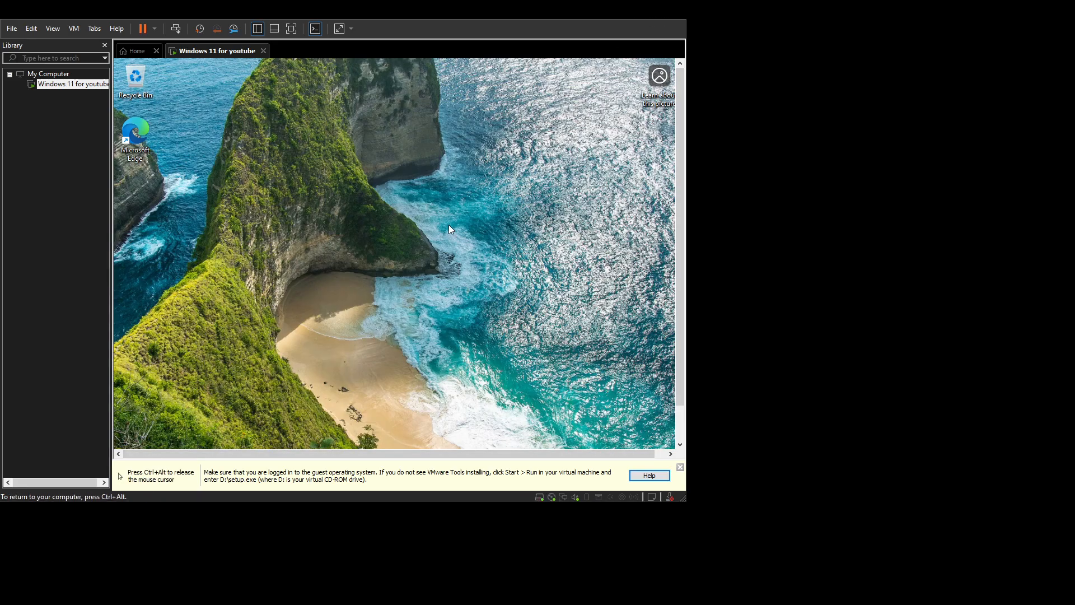
key("ctrl+alt")
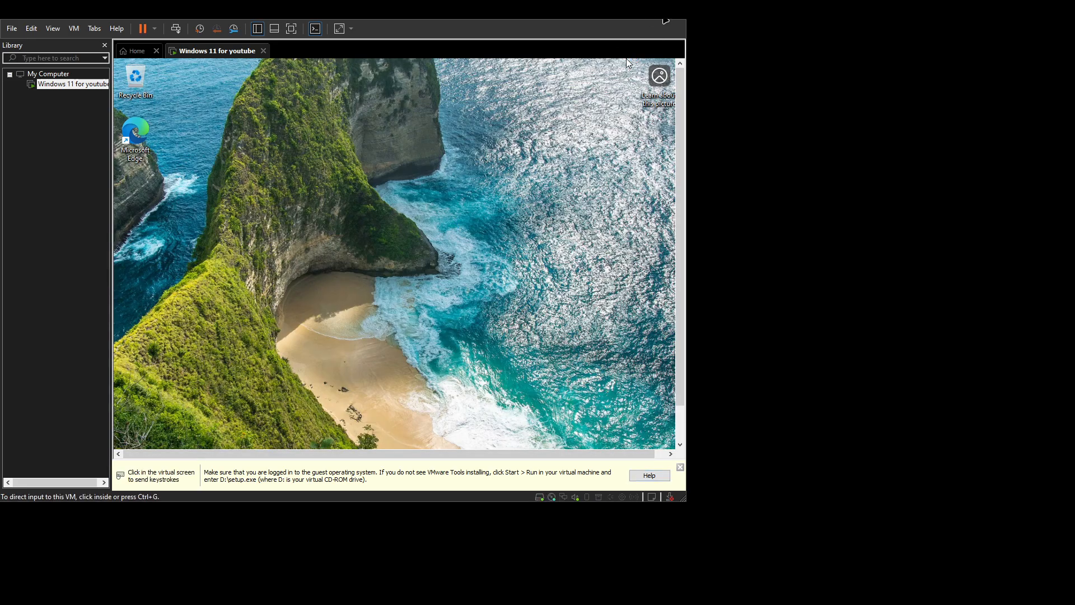
double_click(665, 21)
key("ctrl+alt")
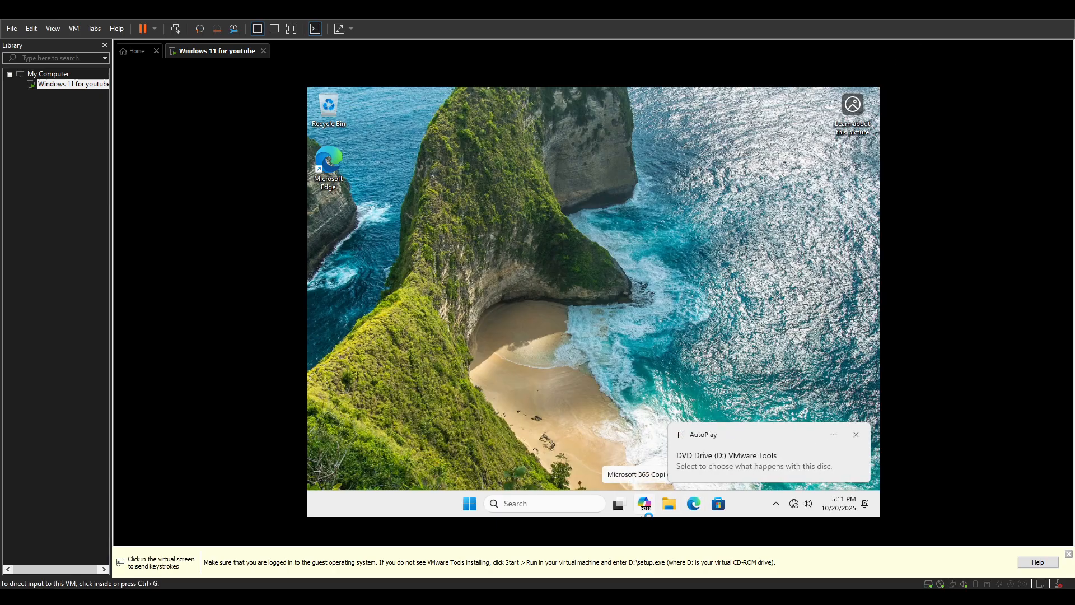
Run setup from DVD Drive (D:) VMware Tools in File Explorer, allowing the UAC prompt.
left_click(669, 504)
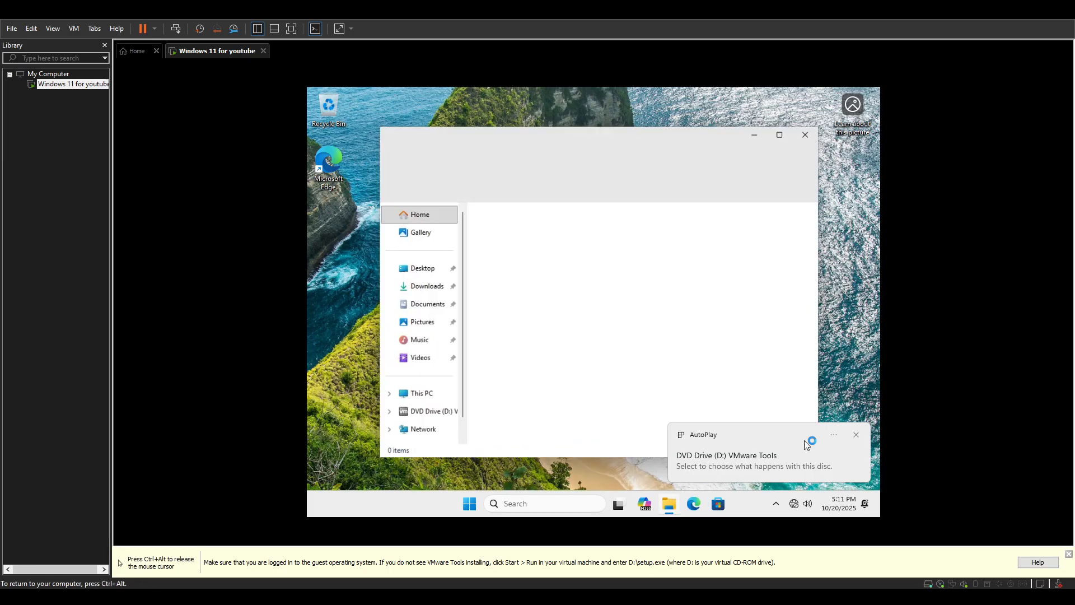
left_click(433, 412)
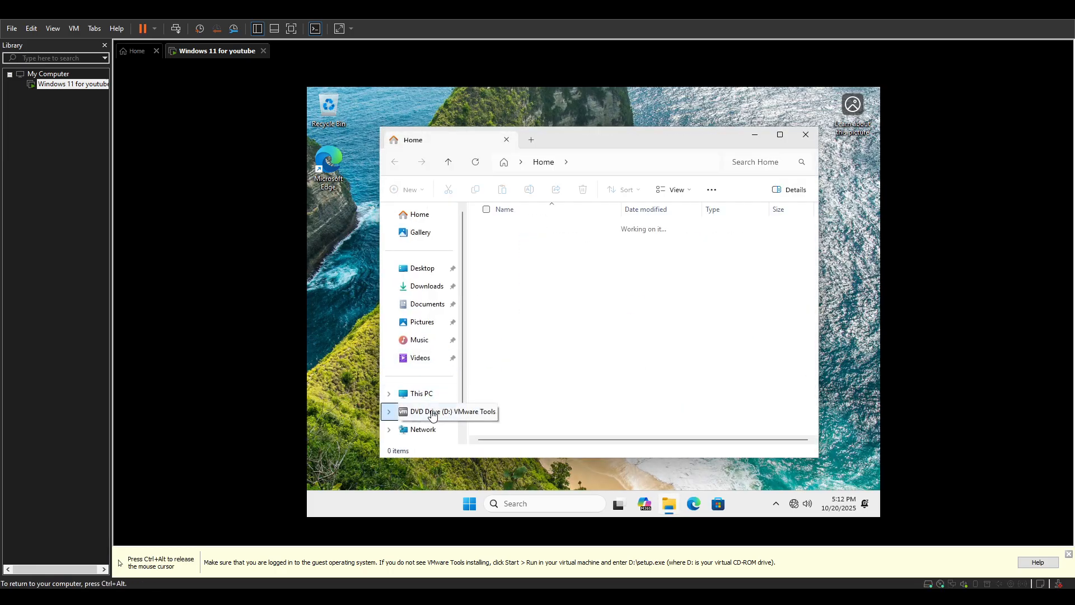
double_click(536, 325)
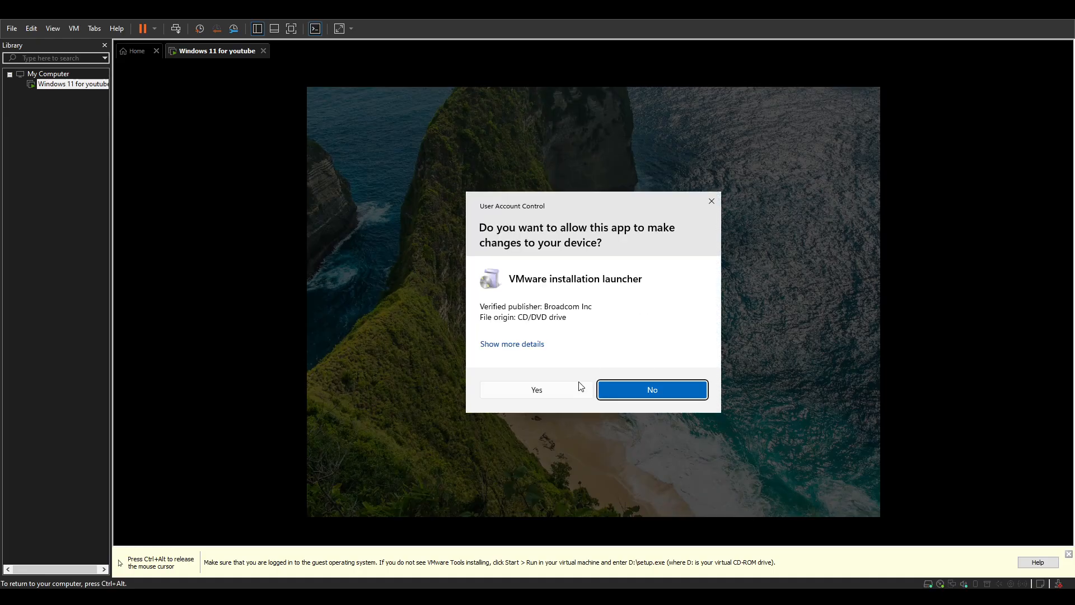
left_click(581, 388)
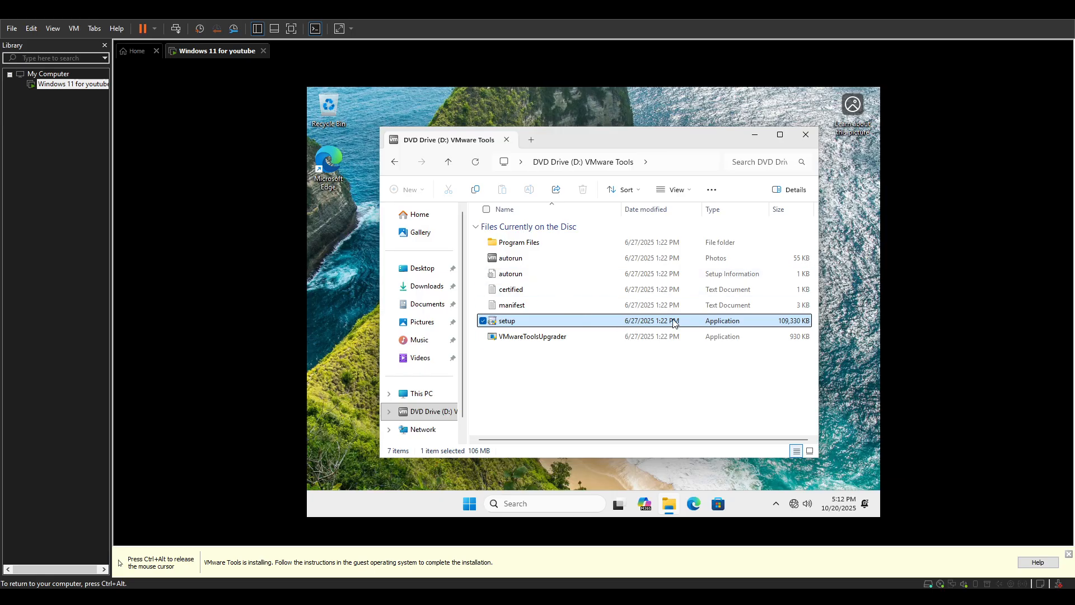
left_click_drag(636, 149, 736, 131)
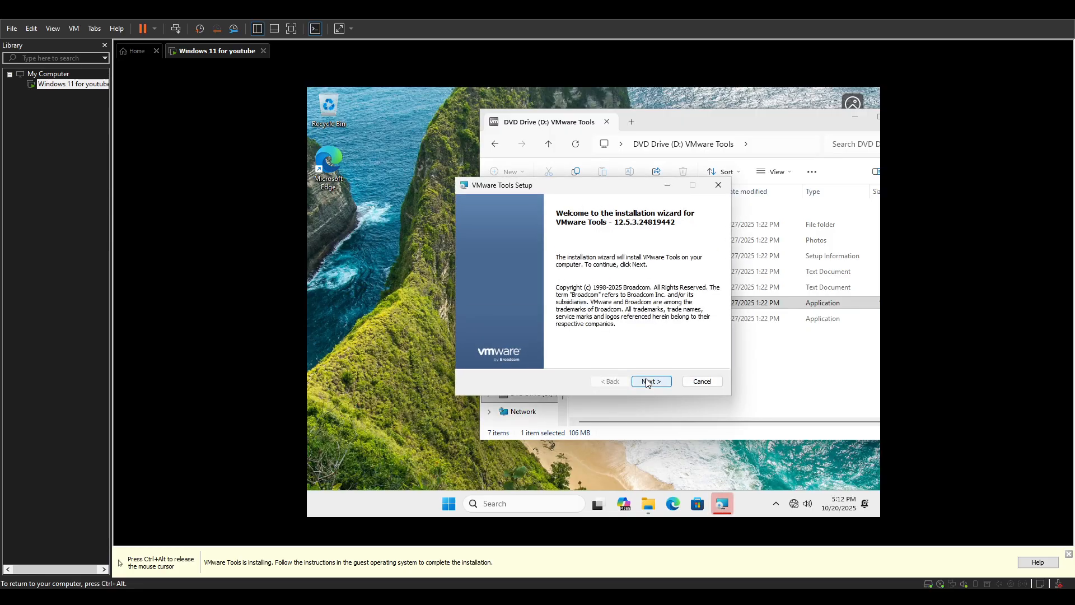
Go past the welcome page and start the Typical VMware Tools installation.
left_click(647, 382)
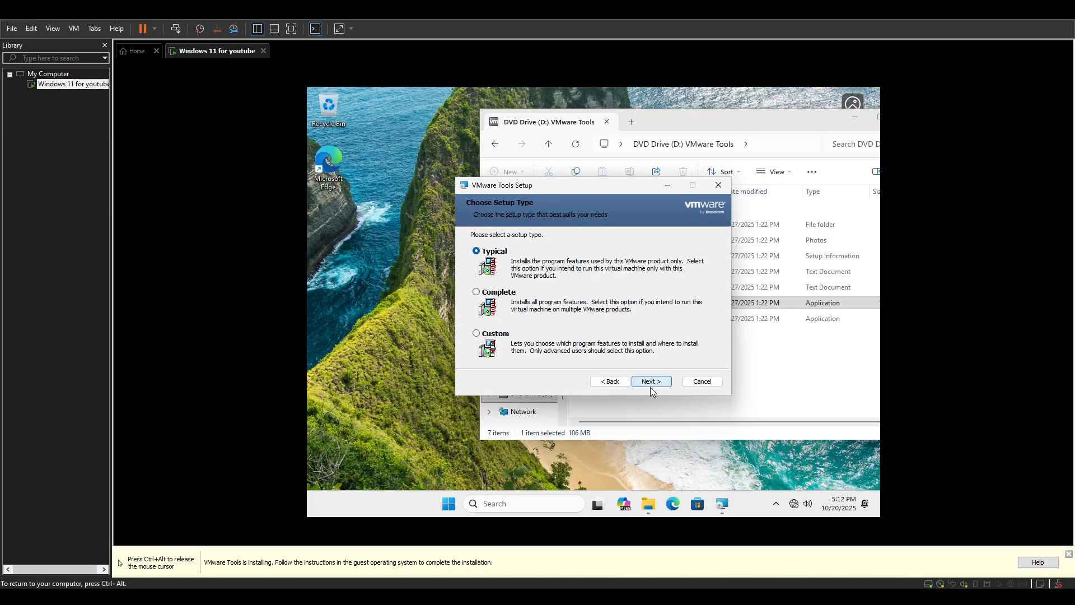
left_click(650, 381)
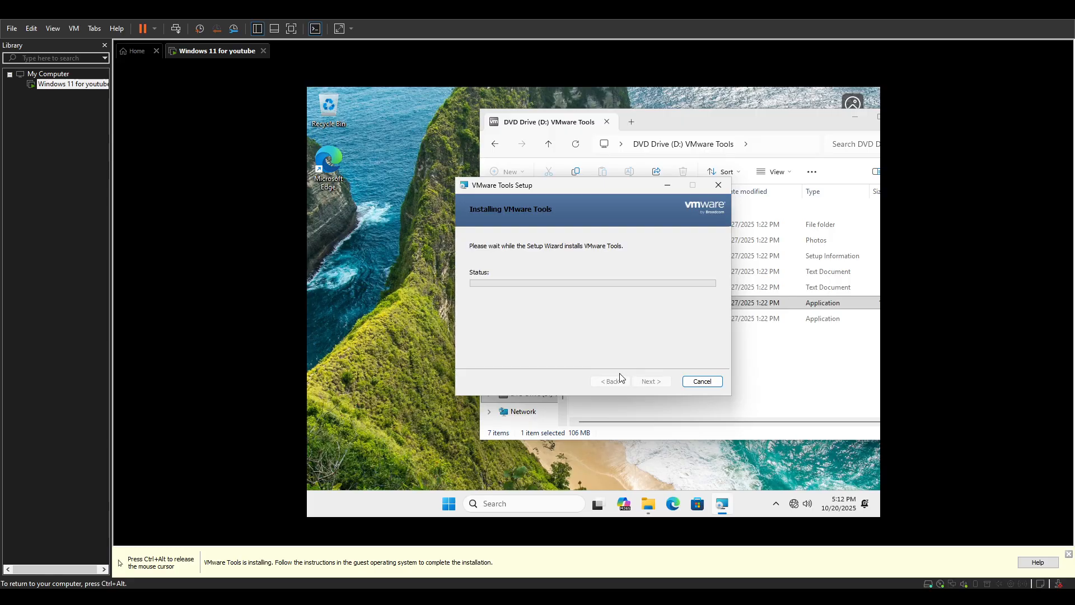
left_click_drag(546, 185, 454, 140)
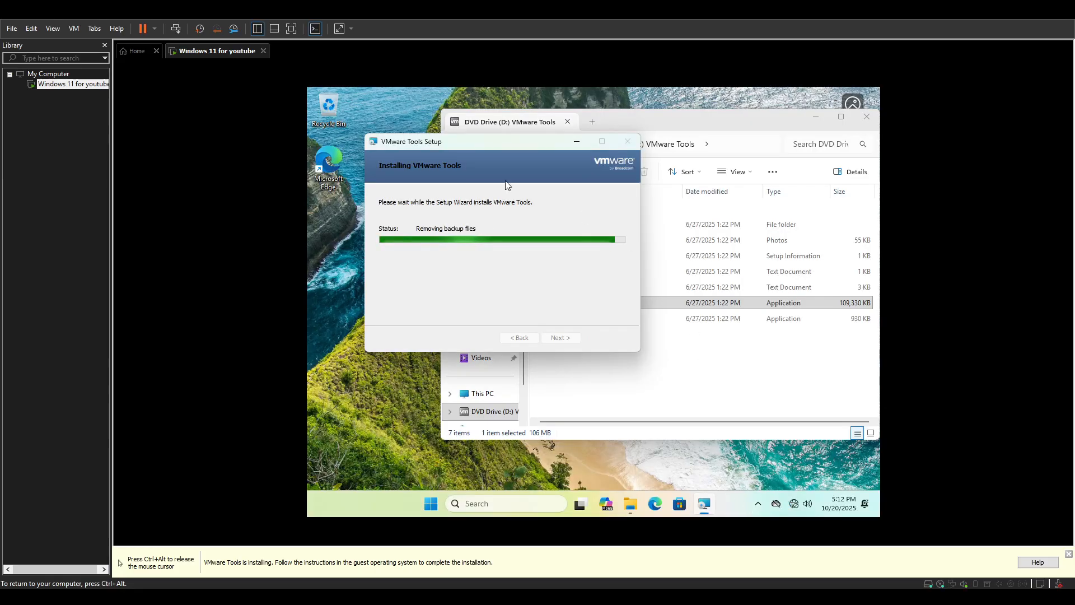
Rearrange the Explorer and setup windows, then launch Task Manager from the Start context menu.
left_click(519, 95)
left_click_drag(519, 96, 757, 108)
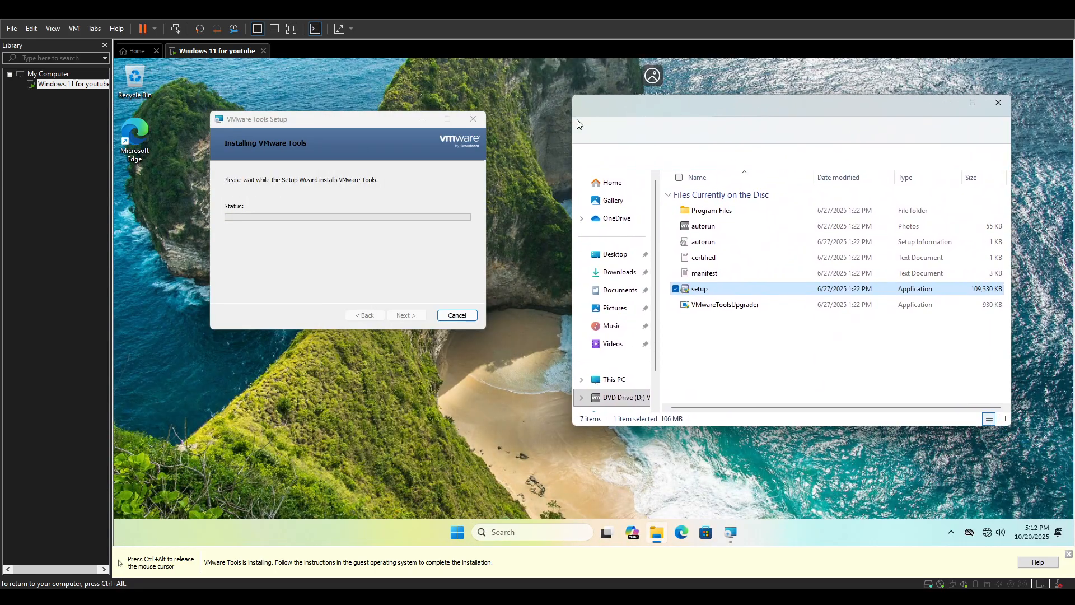
left_click_drag(370, 123, 457, 133)
left_click(734, 112)
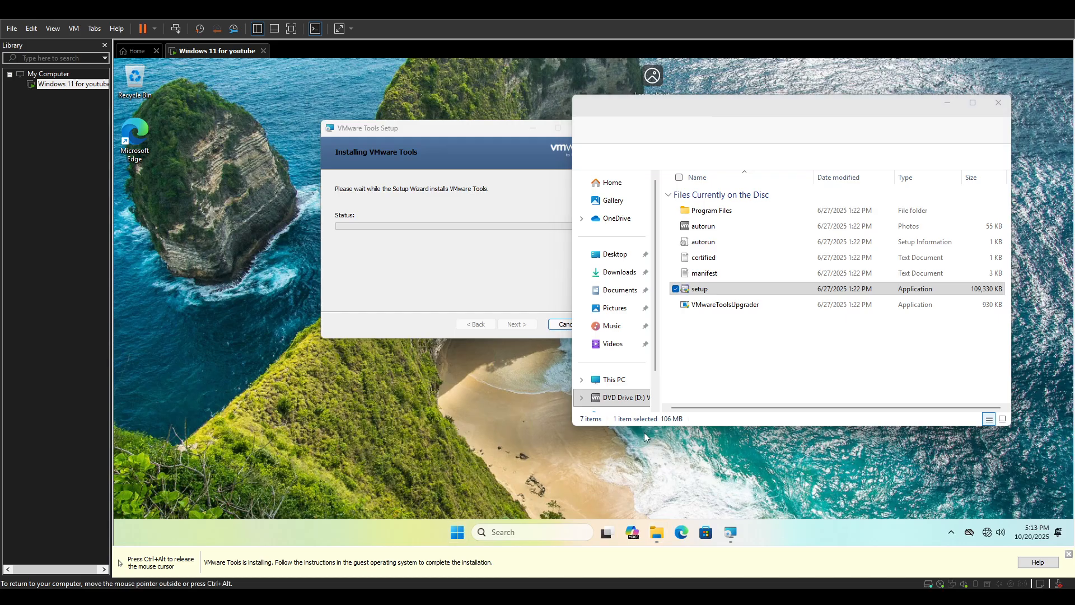
right_click(468, 532)
left_click(434, 387)
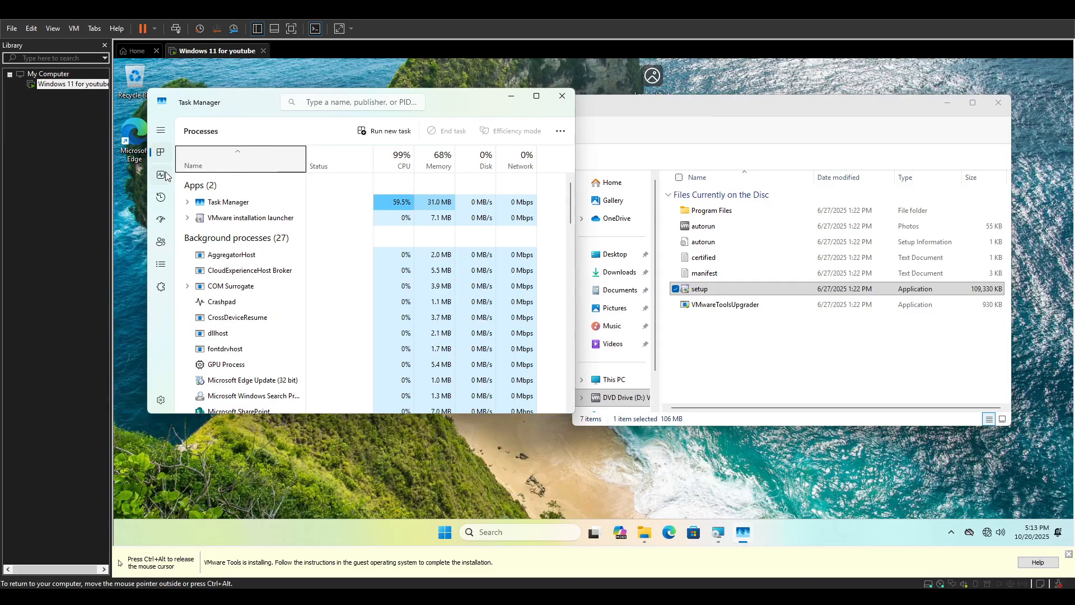
Check the CPU, Memory and Disk 0 performance graphs, then close Task Manager.
left_click(162, 175)
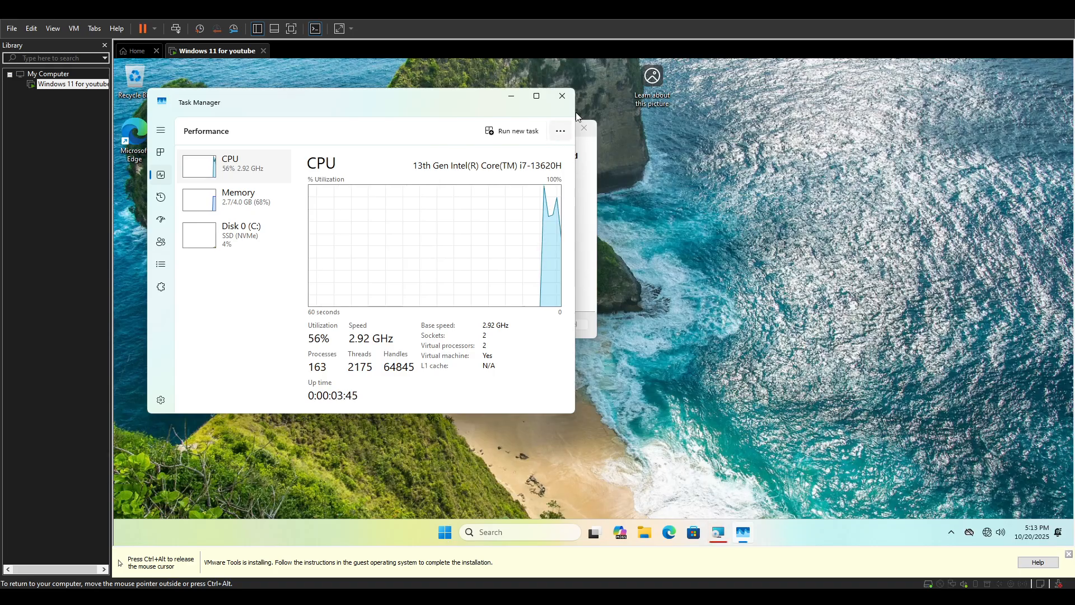
left_click(246, 200)
left_click(241, 242)
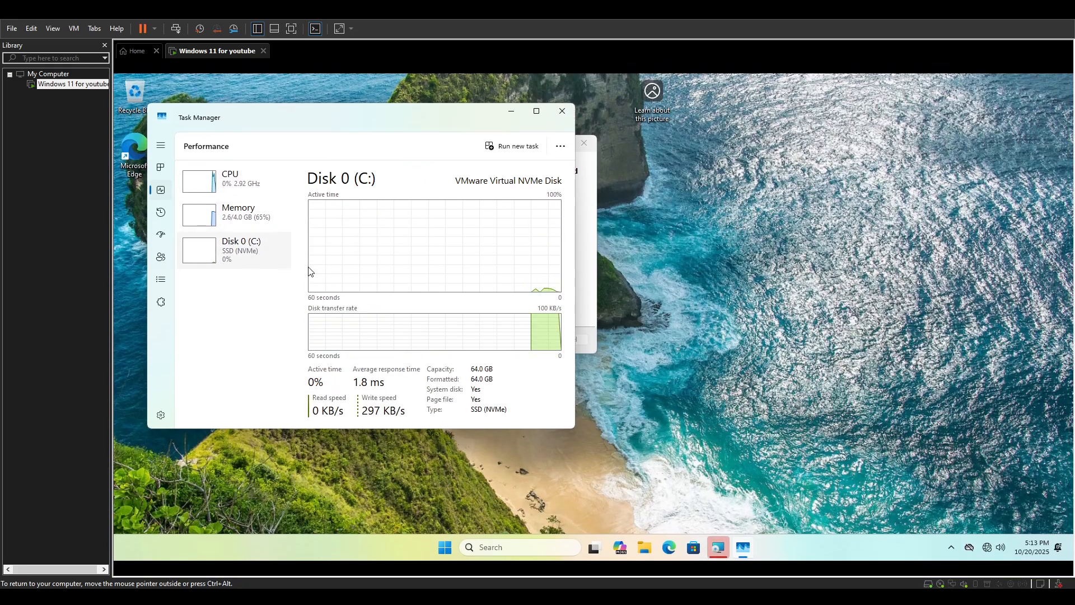
left_click(235, 213)
left_click(244, 186)
left_click(562, 110)
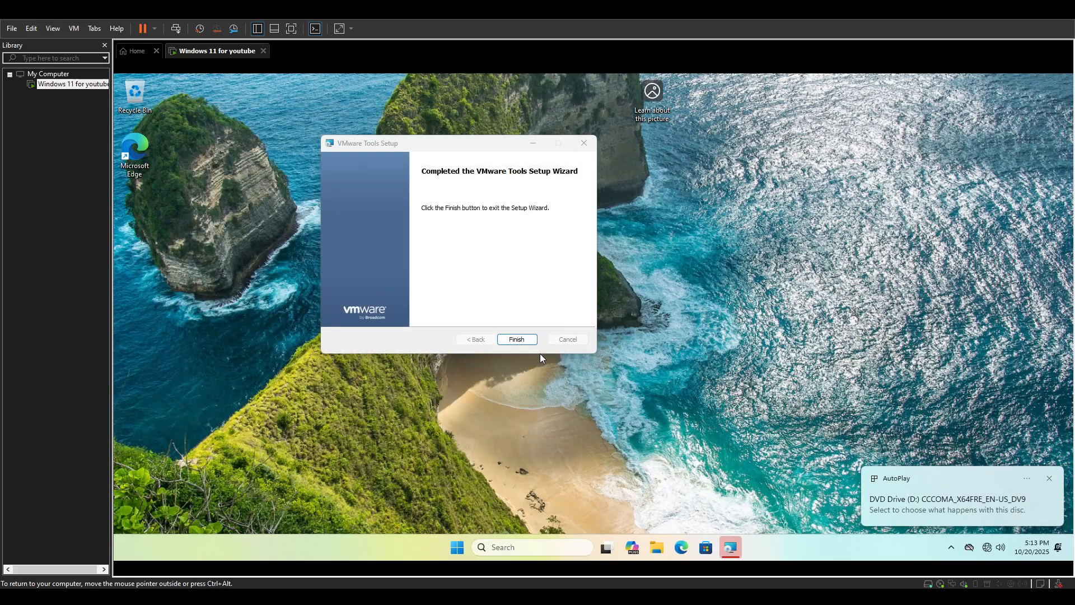
Finish the VMware Tools wizard and confirm restarting the virtual machine.
left_click(526, 340)
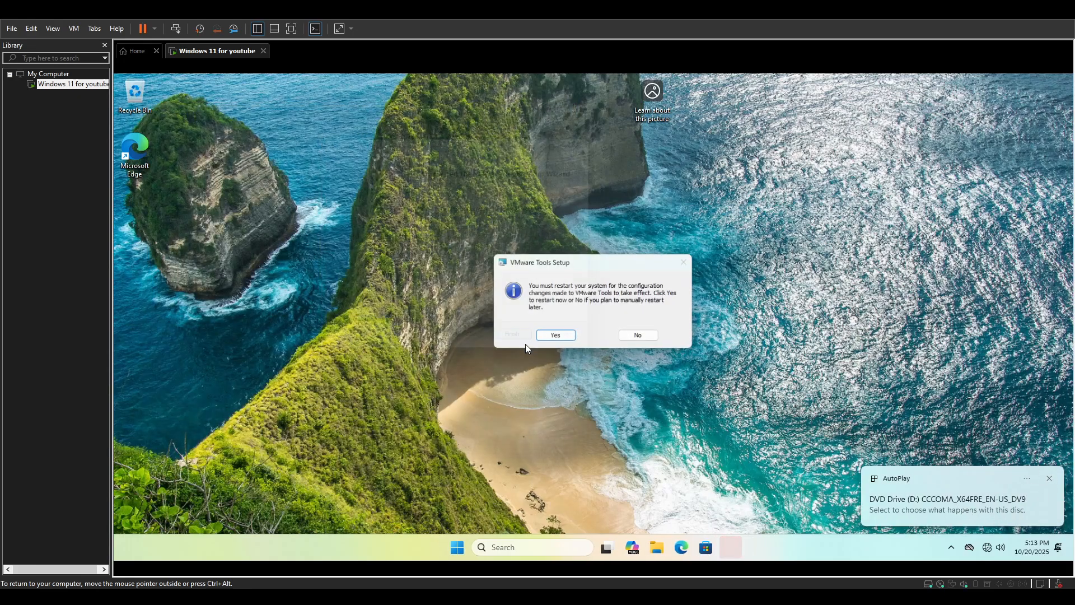
left_click(556, 336)
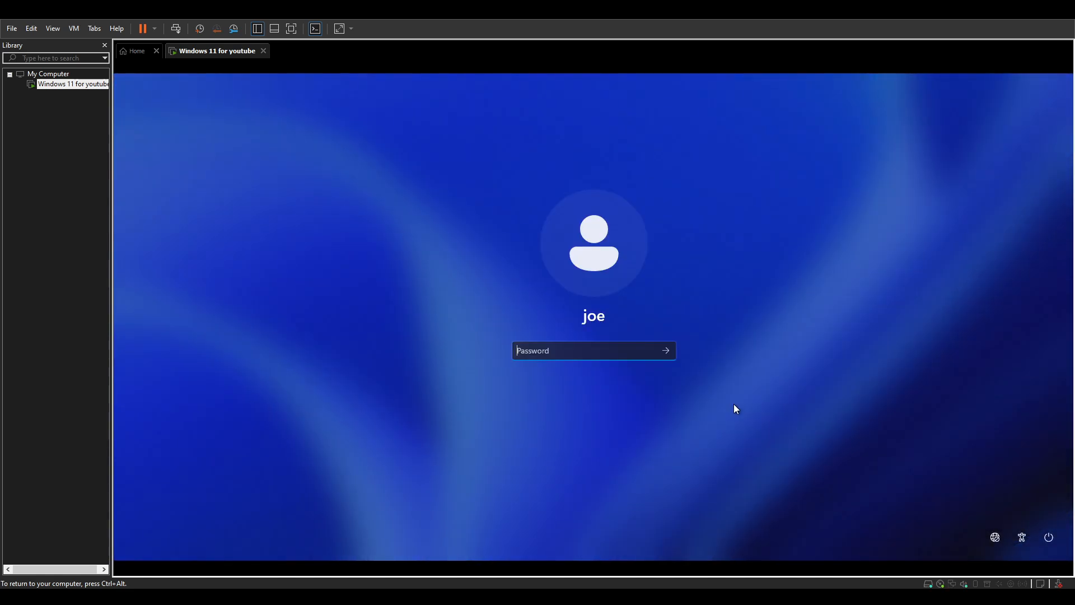
Enter the local account's password at the sign-in screen.
type("12345678")
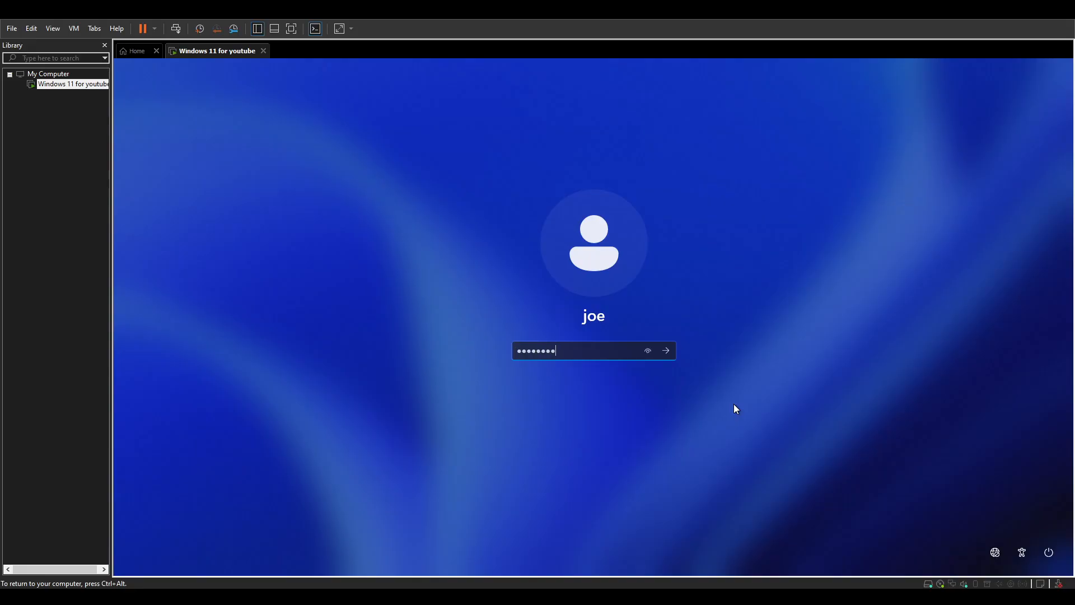
key("Return")
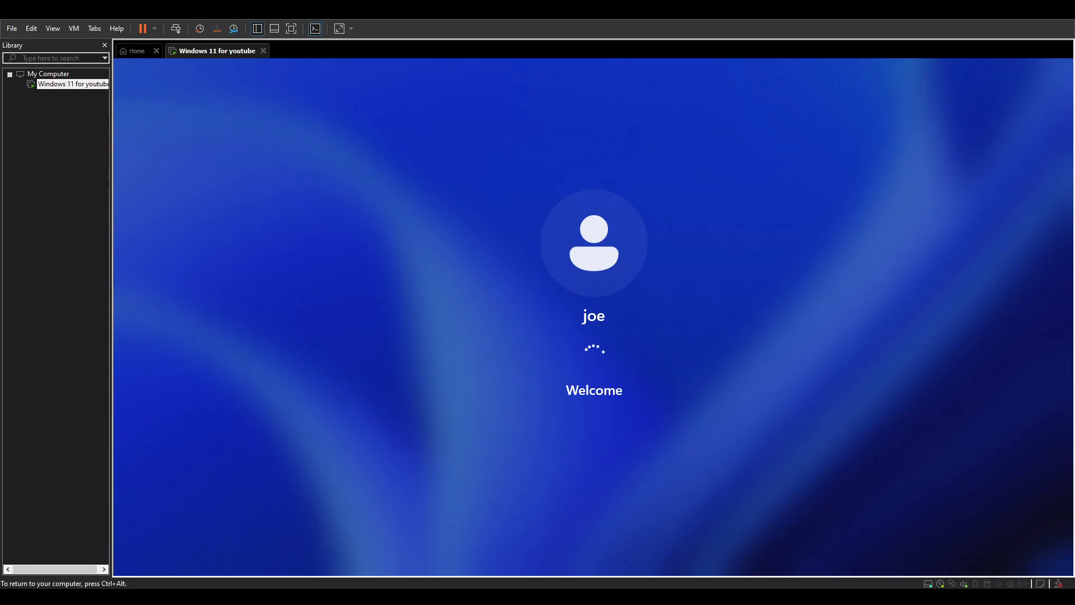